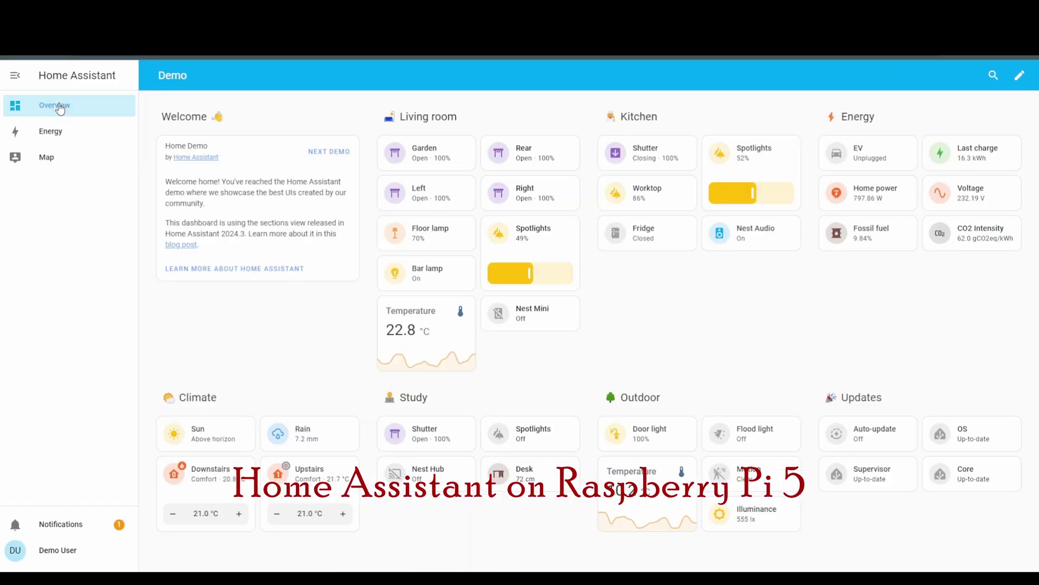
Set the Living room Garden shutter to about 46% open and the Rear shutter to 51%.
{"action": "left_click", "coordinate": [424, 155]}
{"action": "left_click", "coordinate": [520, 276]}
{"action": "mouse_move", "coordinate": [519, 277]}
{"action": "left_mouse_down"}
{"action": "mouse_move", "coordinate": [523, 371]}
{"action": "mouse_move", "coordinate": [529, 233]}
{"action": "mouse_move", "coordinate": [528, 290]}
{"action": "left_mouse_up"}
{"action": "left_click", "coordinate": [381, 101]}
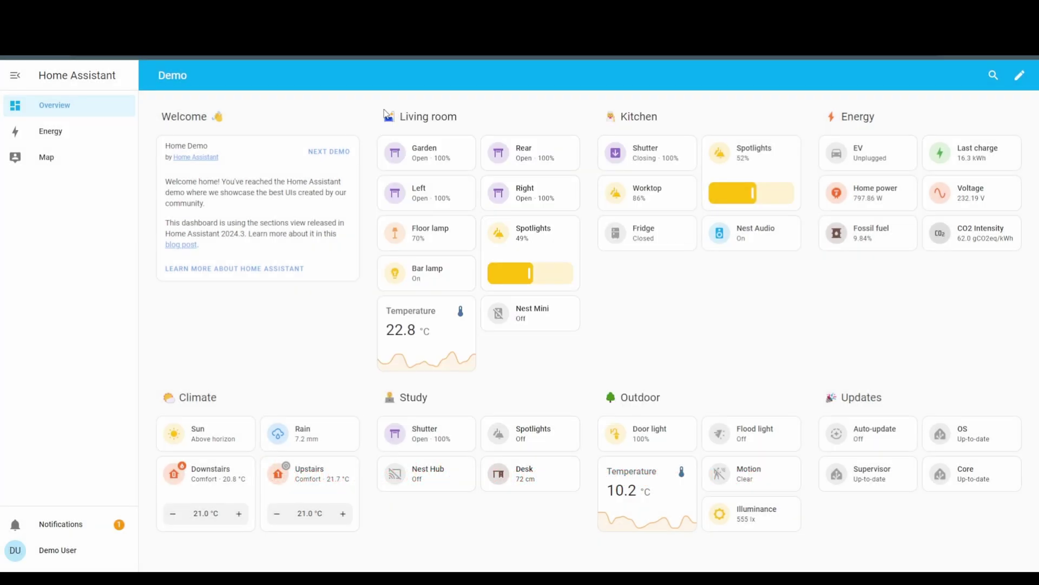
{"action": "left_click", "coordinate": [512, 162]}
{"action": "left_click_drag", "start_coordinate": [517, 211], "coordinate": [500, 250]}
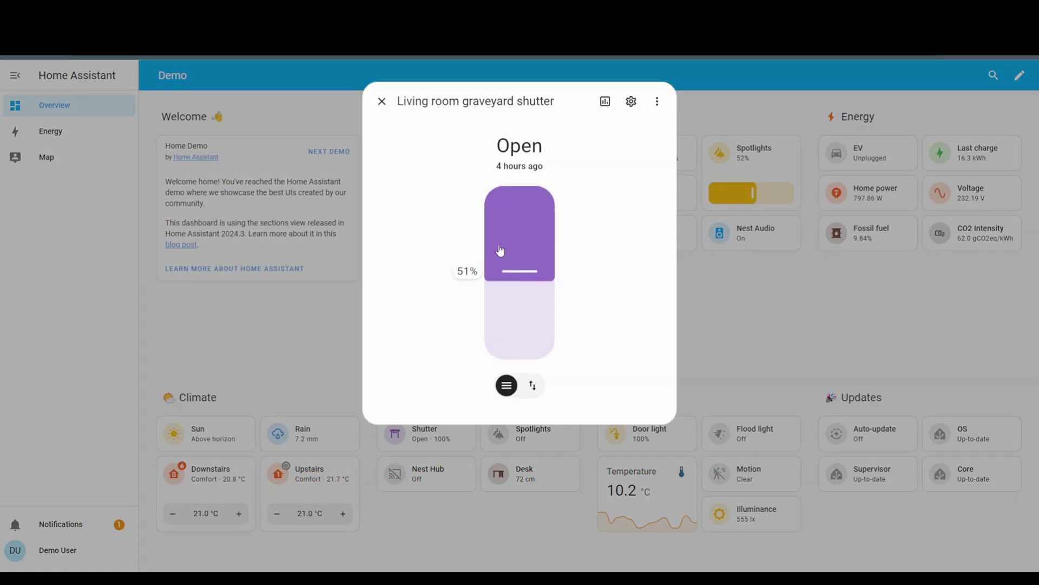
{"action": "left_click", "coordinate": [383, 103]}
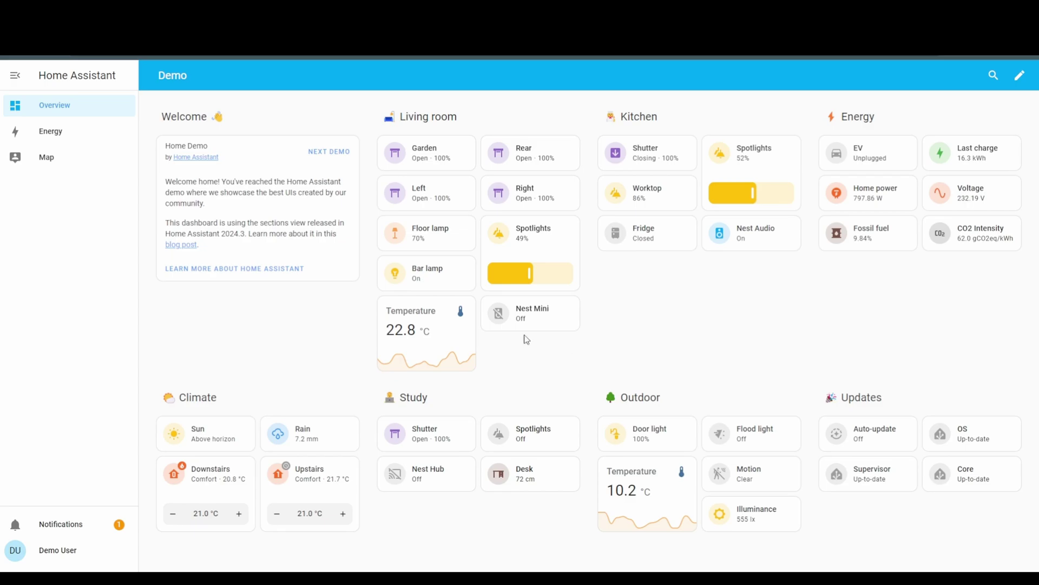
Check the Sun details, then switch the Flood light on at 85% brightness.
{"action": "left_click", "coordinate": [200, 444]}
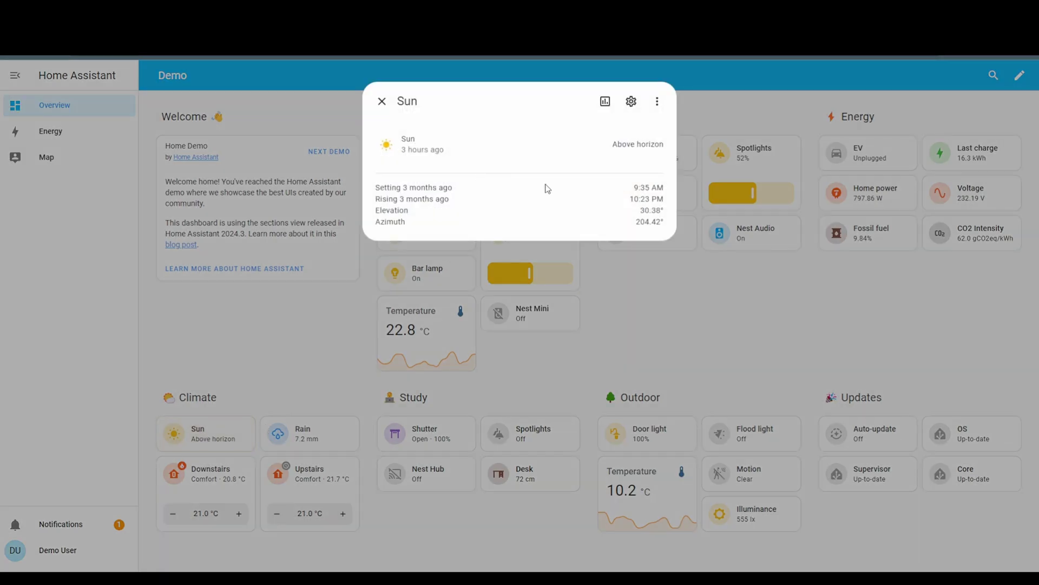
{"action": "left_click", "coordinate": [382, 103]}
{"action": "left_click", "coordinate": [752, 432]}
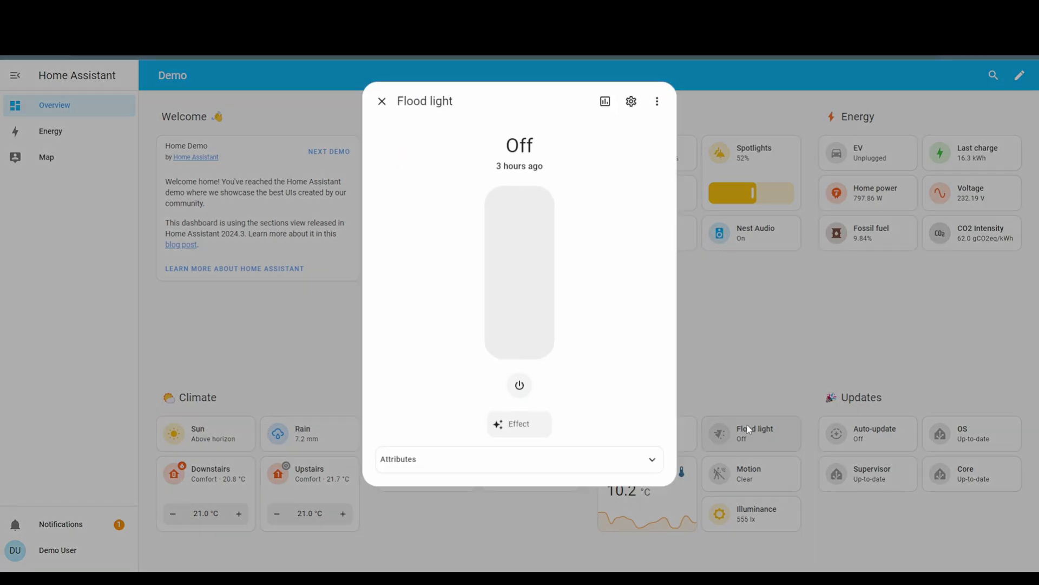
{"action": "left_click", "coordinate": [513, 212]}
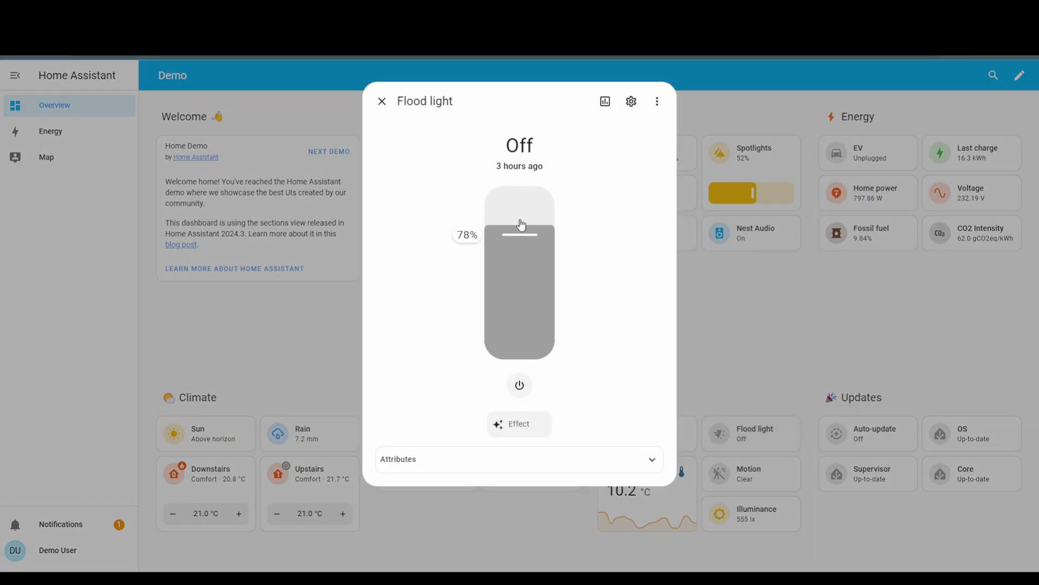
Go to the Energy dashboard and scroll through its usage, solar, gas and device charts.
{"action": "left_click", "coordinate": [382, 102]}
{"action": "left_click", "coordinate": [51, 131]}
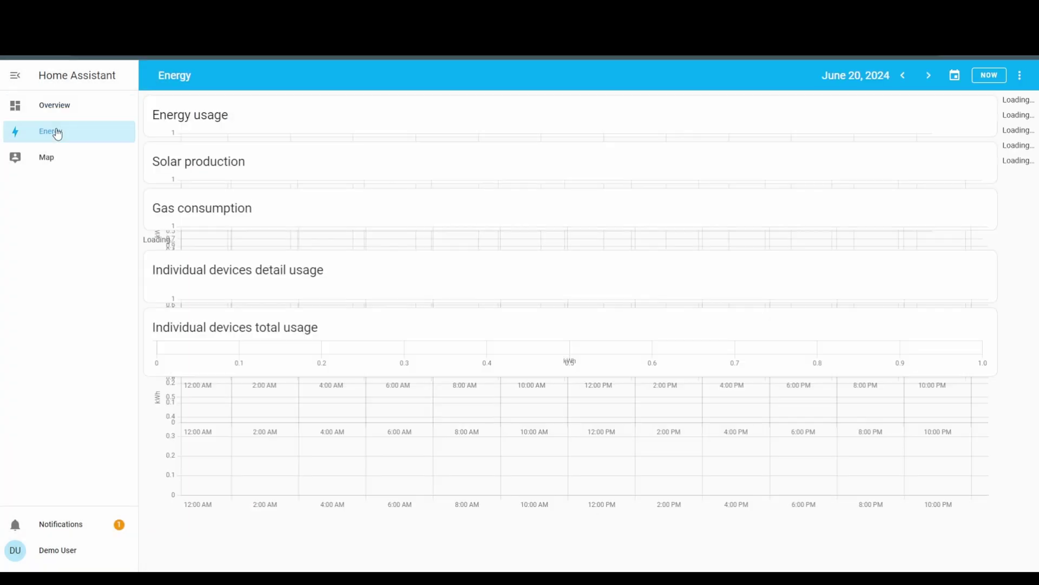
{"action": "scroll", "coordinate": [619, 250], "scroll_direction": "down", "scroll_amount": 13}
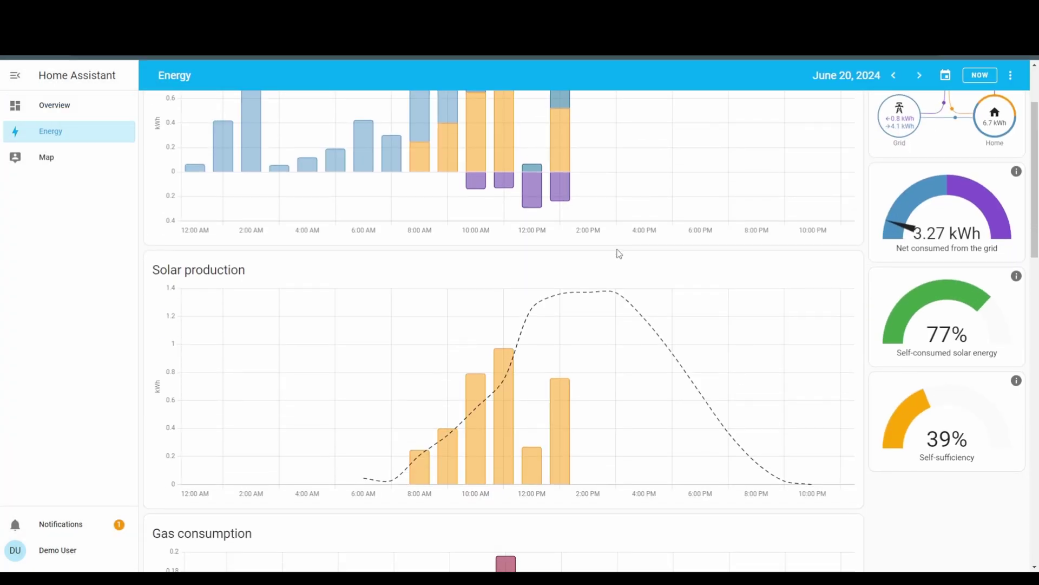
{"action": "scroll", "coordinate": [620, 253], "scroll_direction": "up", "scroll_amount": 15}
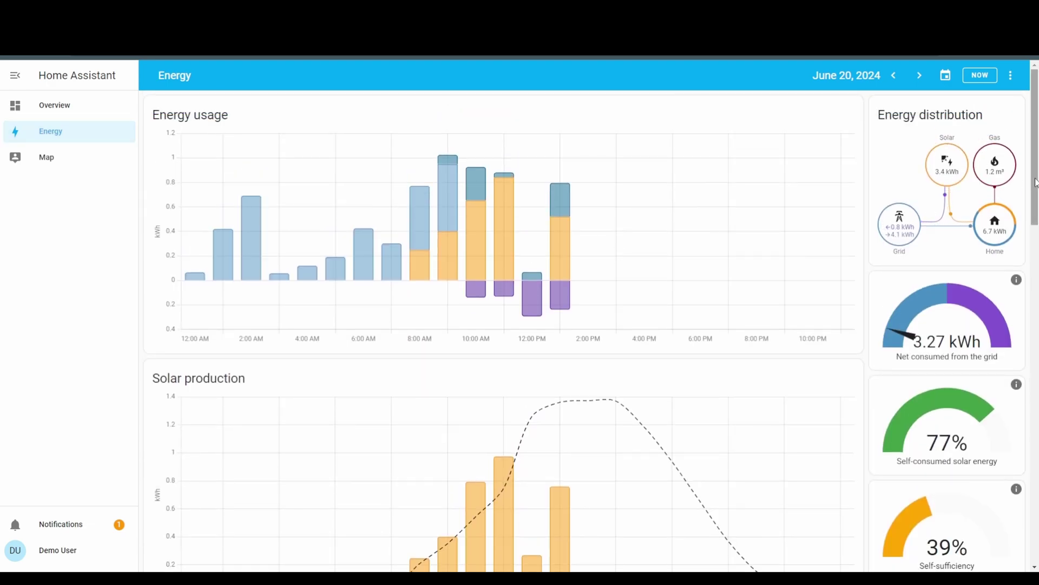
{"action": "left_click_drag", "start_coordinate": [1036, 183], "coordinate": [1009, 114]}
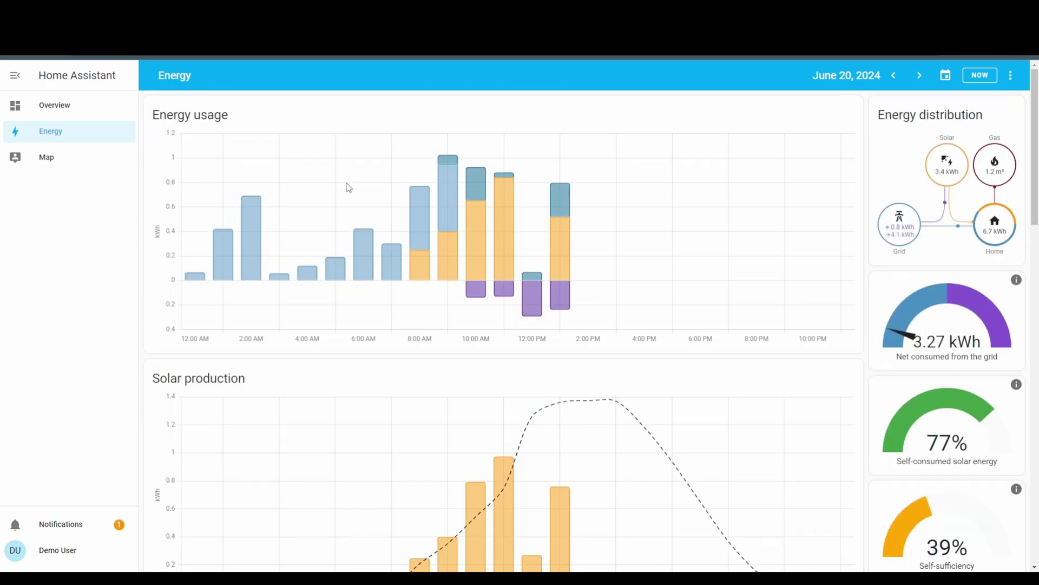
View the Amsterdam map and the backyard Motion Detected notification, then go back to Overview.
{"action": "left_click", "coordinate": [48, 158]}
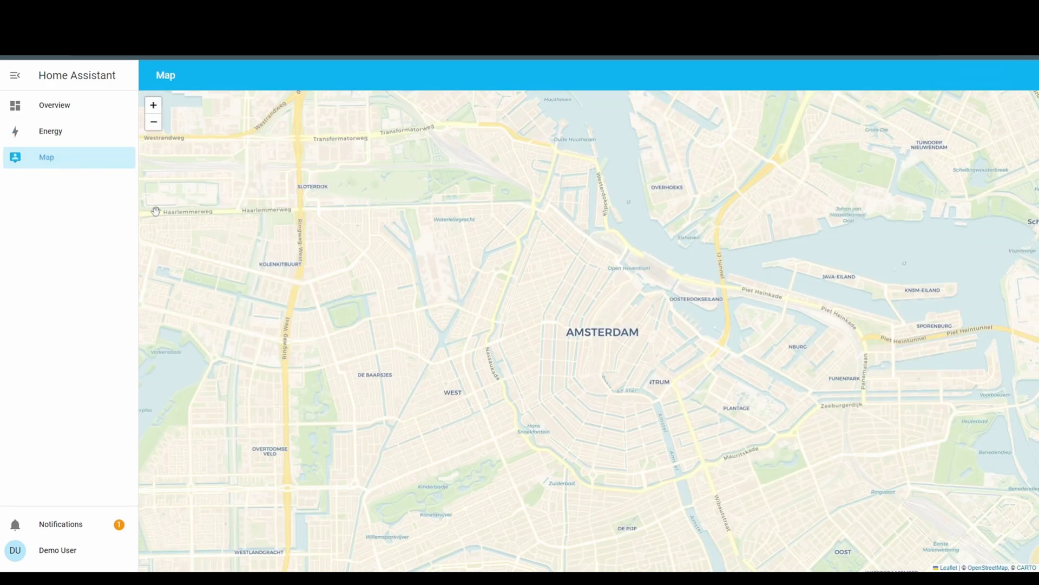
{"action": "left_click", "coordinate": [60, 524]}
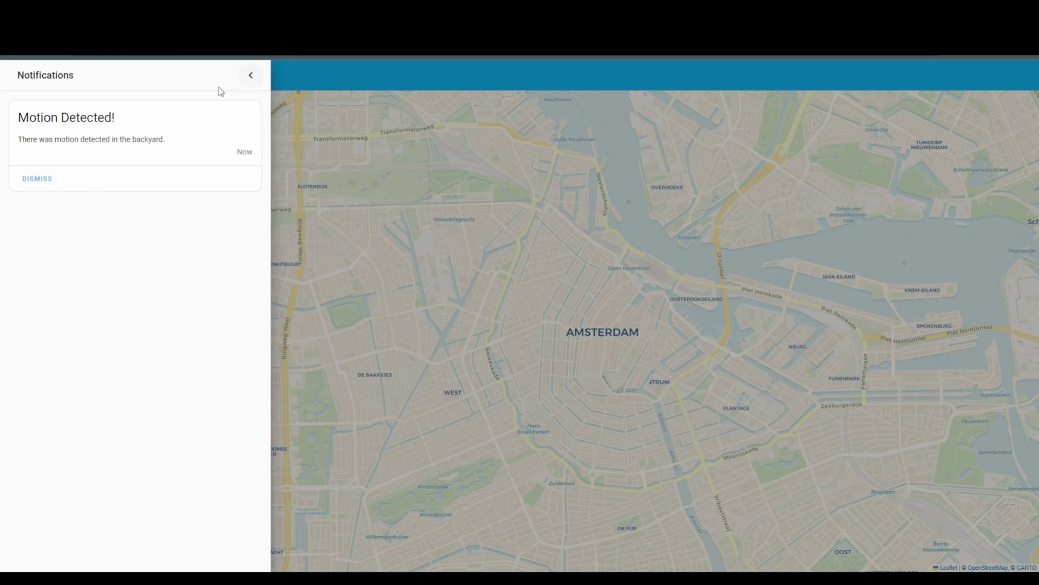
{"action": "left_click_drag", "start_coordinate": [24, 119], "coordinate": [105, 133]}
{"action": "left_click", "coordinate": [252, 78]}
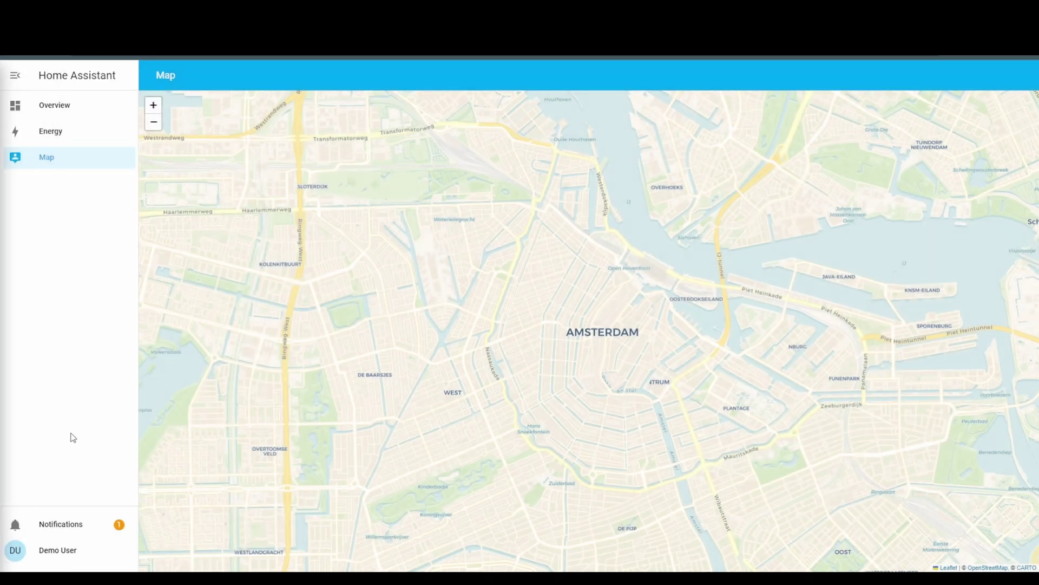
{"action": "left_click", "coordinate": [53, 527]}
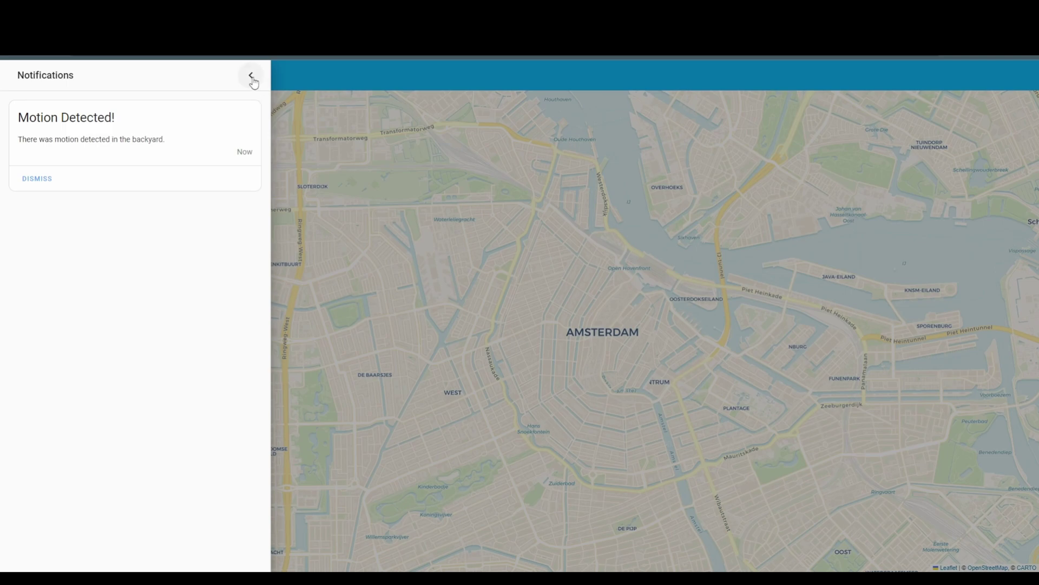
{"action": "left_click", "coordinate": [252, 79]}
{"action": "left_click", "coordinate": [54, 103]}
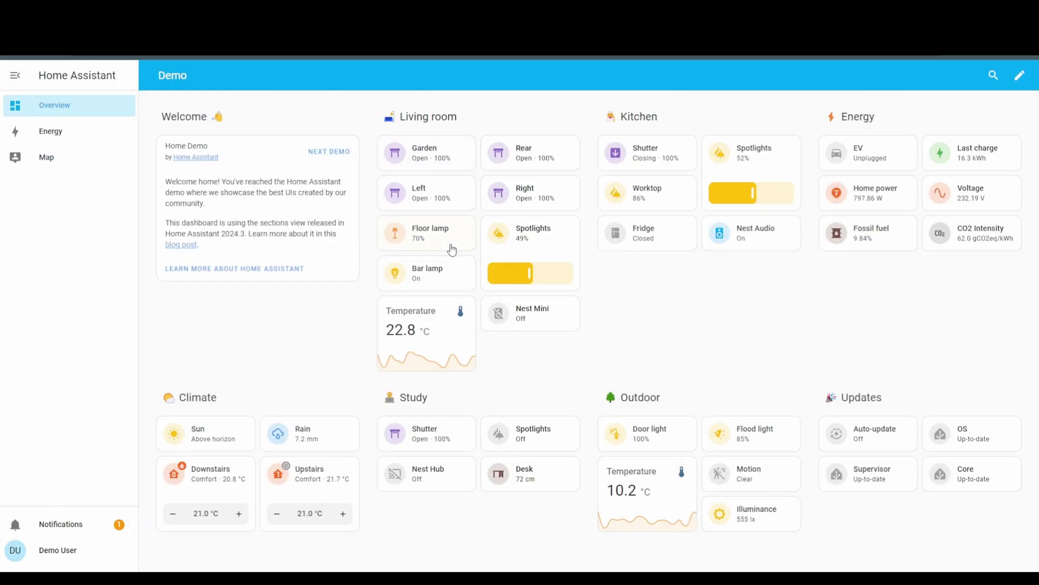
{"action": "left_click", "coordinate": [881, 194]}
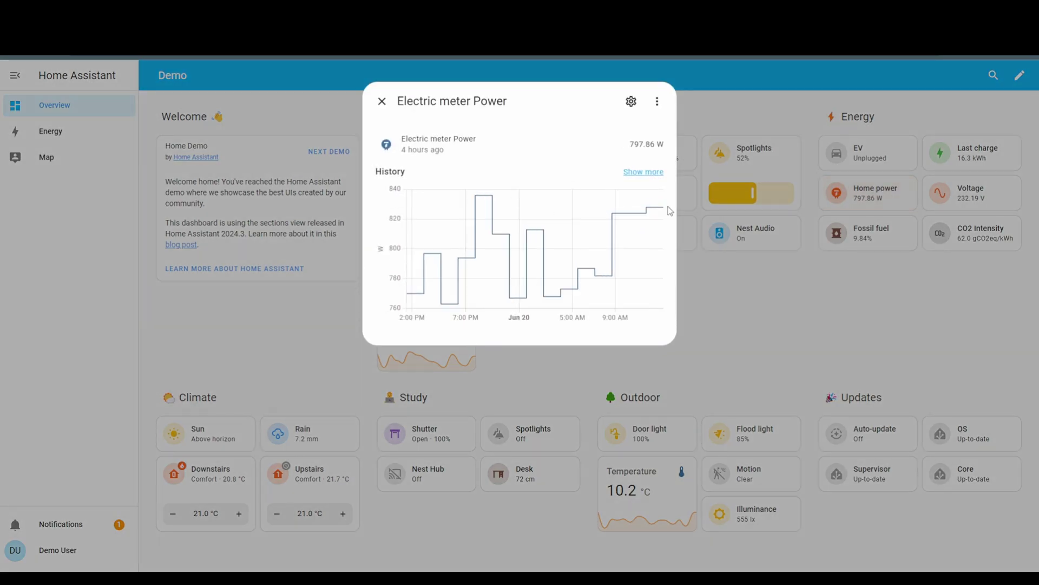
{"action": "key", "text": "Escape"}
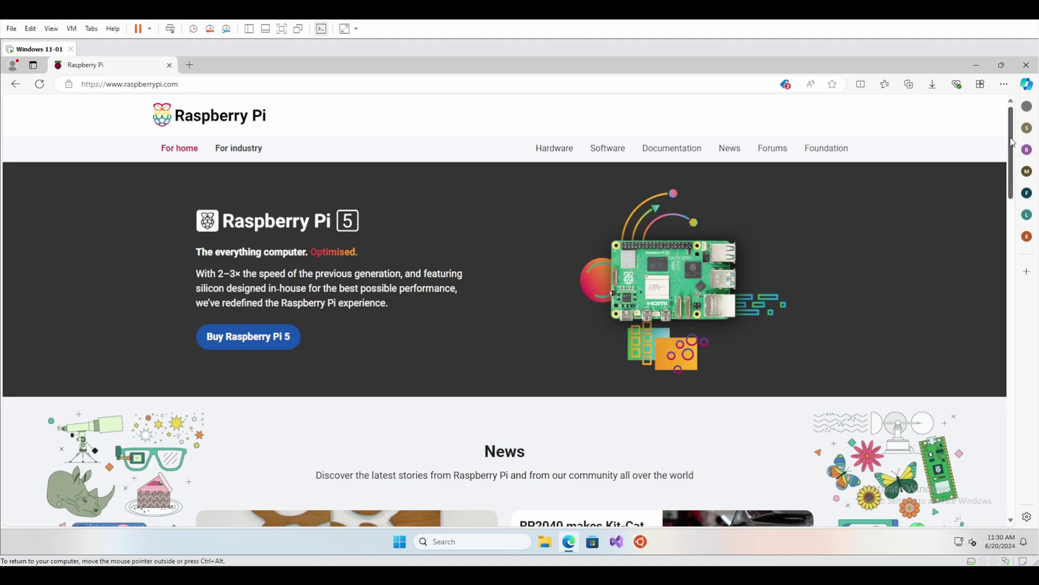
Download imager_1.8.5.exe for Windows from the Raspberry Pi Imager page and open it.
{"action": "left_click_drag", "start_coordinate": [1013, 136], "coordinate": [997, 461]}
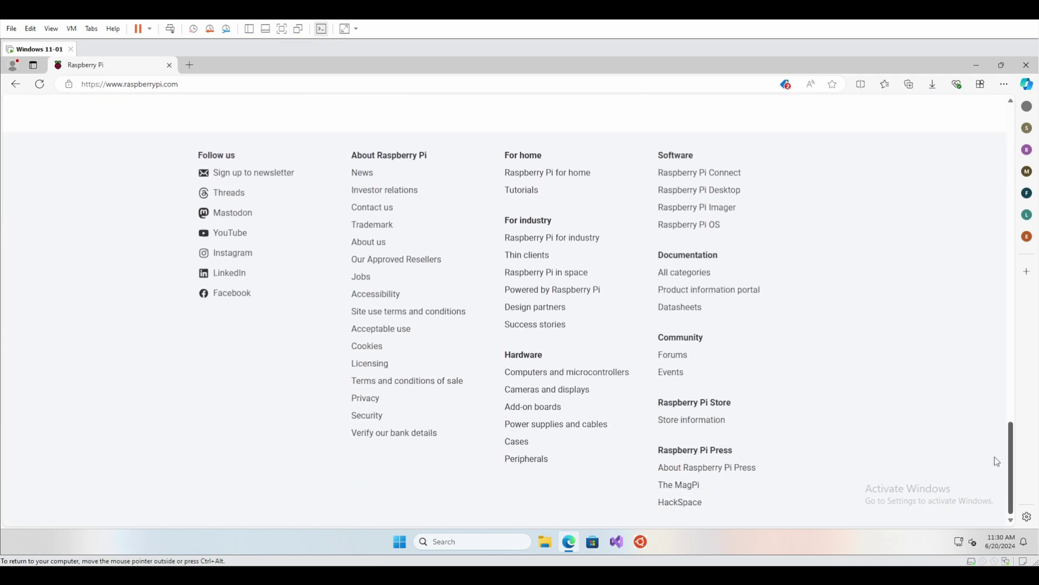
{"action": "left_click", "coordinate": [696, 209]}
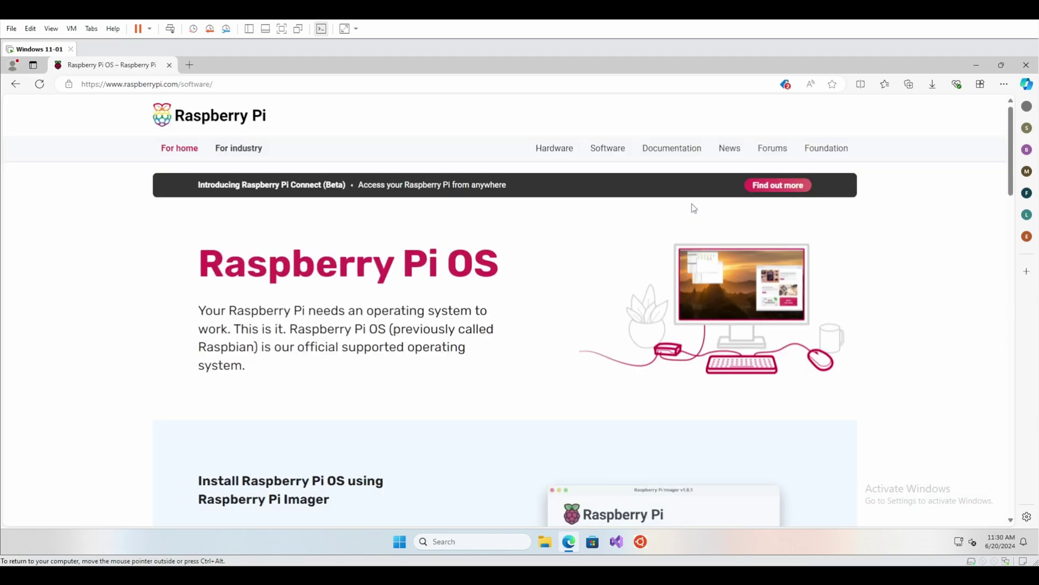
{"action": "scroll", "coordinate": [282, 431], "scroll_direction": "down", "scroll_amount": 5}
{"action": "scroll", "coordinate": [282, 432], "scroll_direction": "down", "scroll_amount": 2}
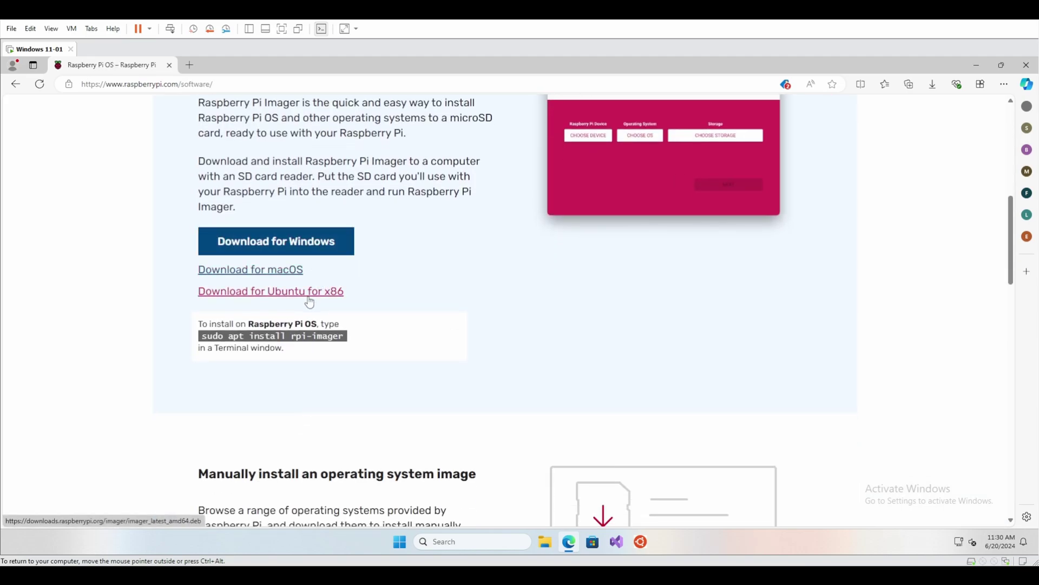
{"action": "scroll", "coordinate": [309, 295], "scroll_direction": "up", "scroll_amount": 1}
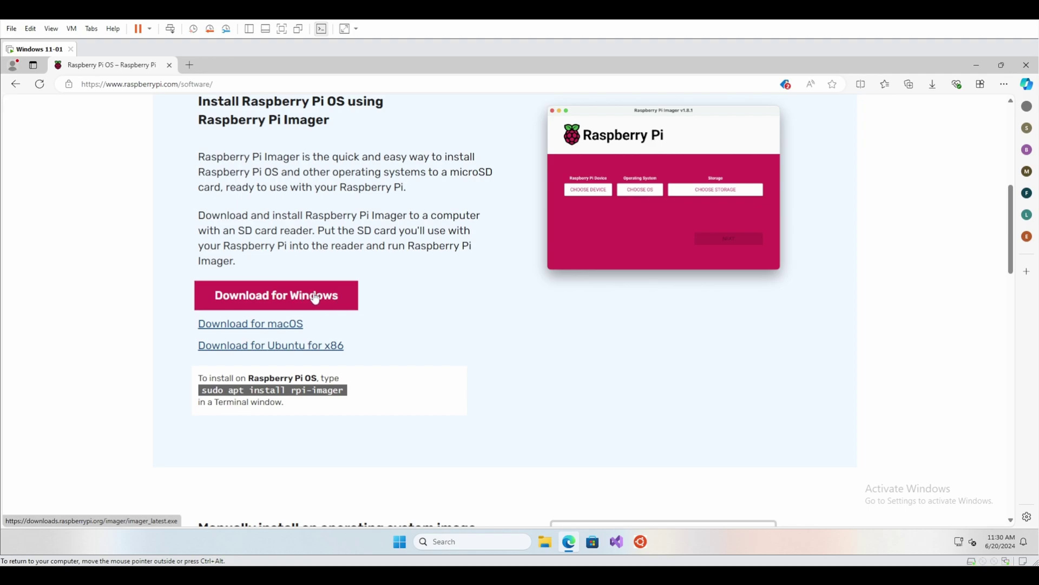
{"action": "left_click", "coordinate": [322, 299]}
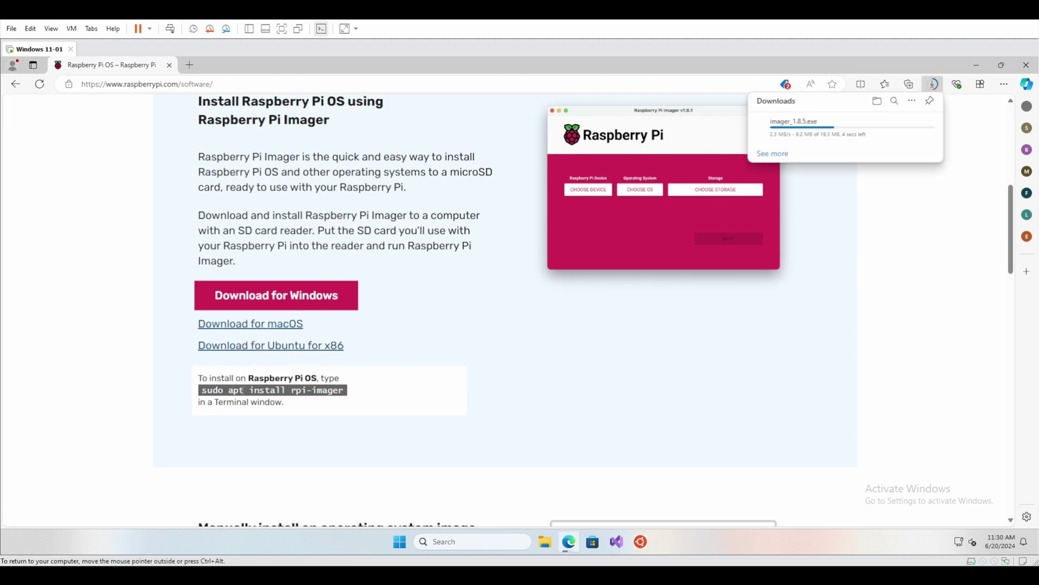
{"action": "left_click_drag", "start_coordinate": [201, 389], "coordinate": [356, 392]}
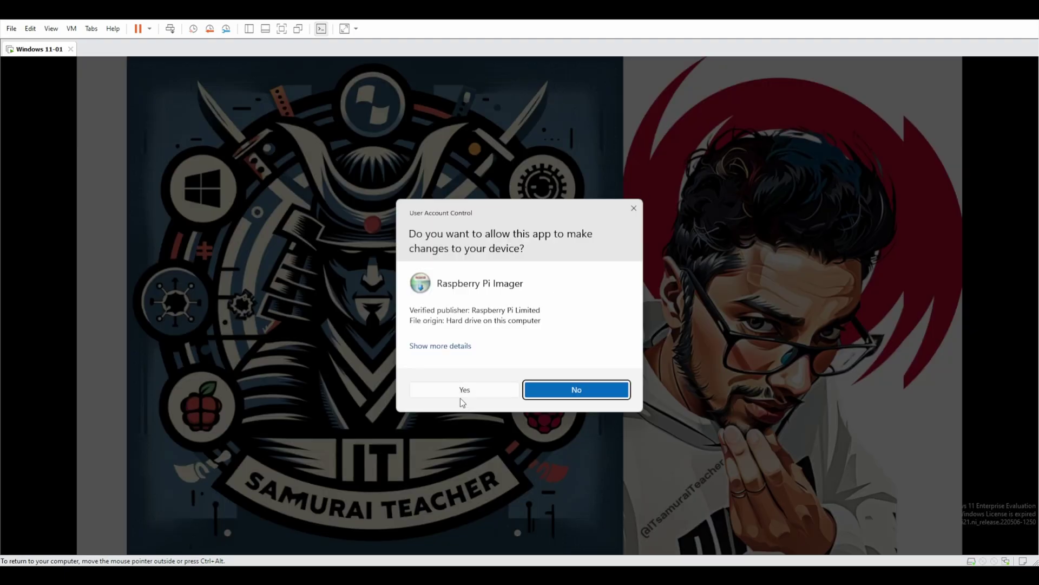
Allow the installer, install Raspberry Pi Imager 1.8.5 with details shown, and click Finish.
{"action": "left_click", "coordinate": [448, 388]}
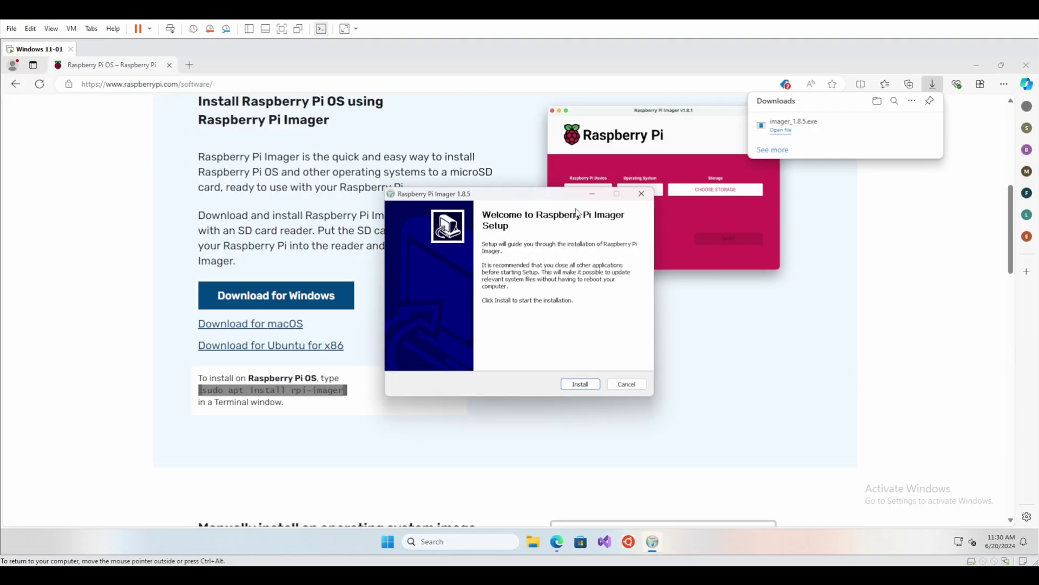
{"action": "left_click", "coordinate": [578, 387]}
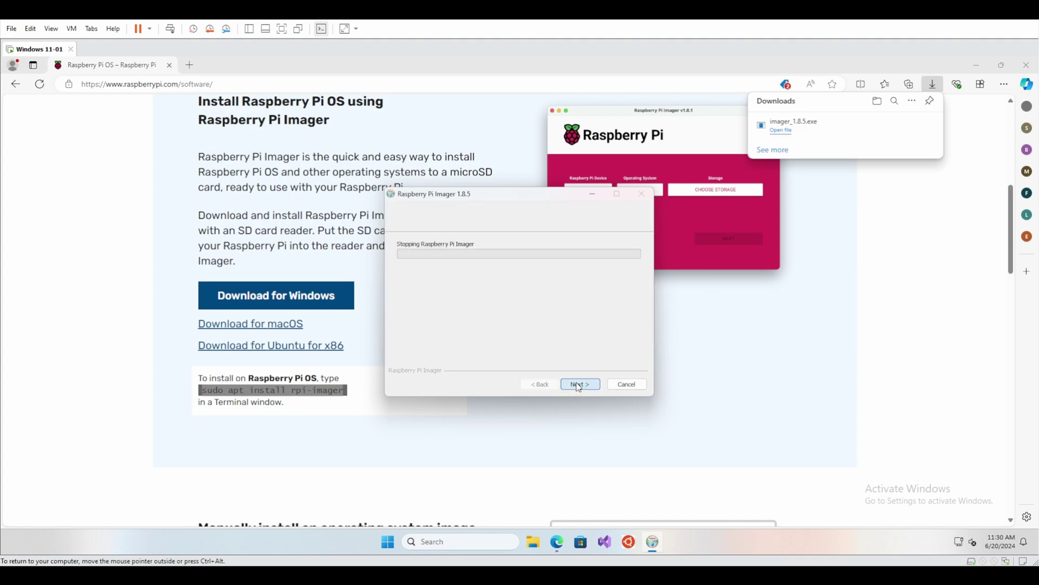
{"action": "left_click", "coordinate": [422, 270]}
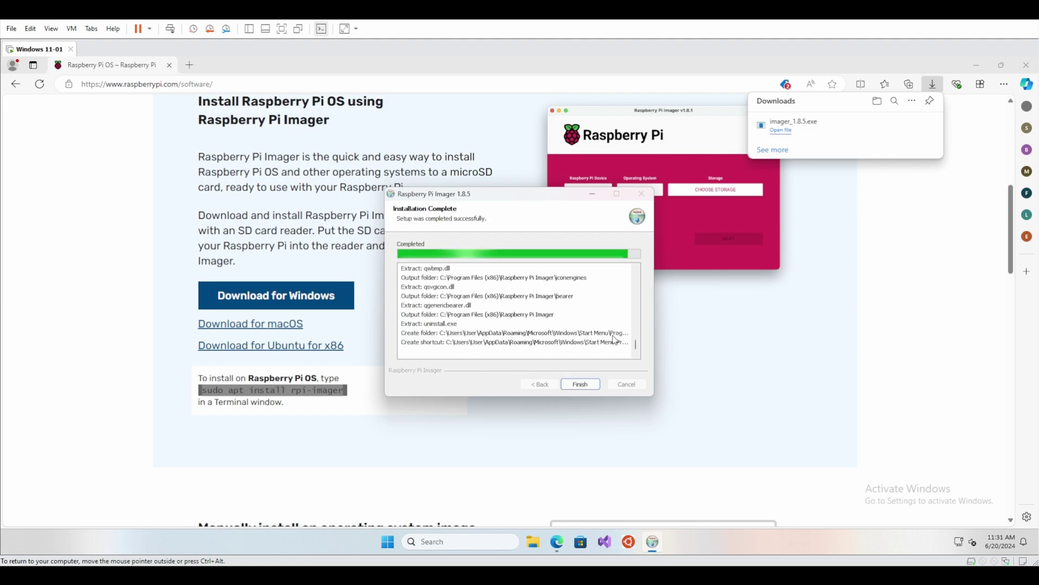
{"action": "left_click", "coordinate": [580, 384]}
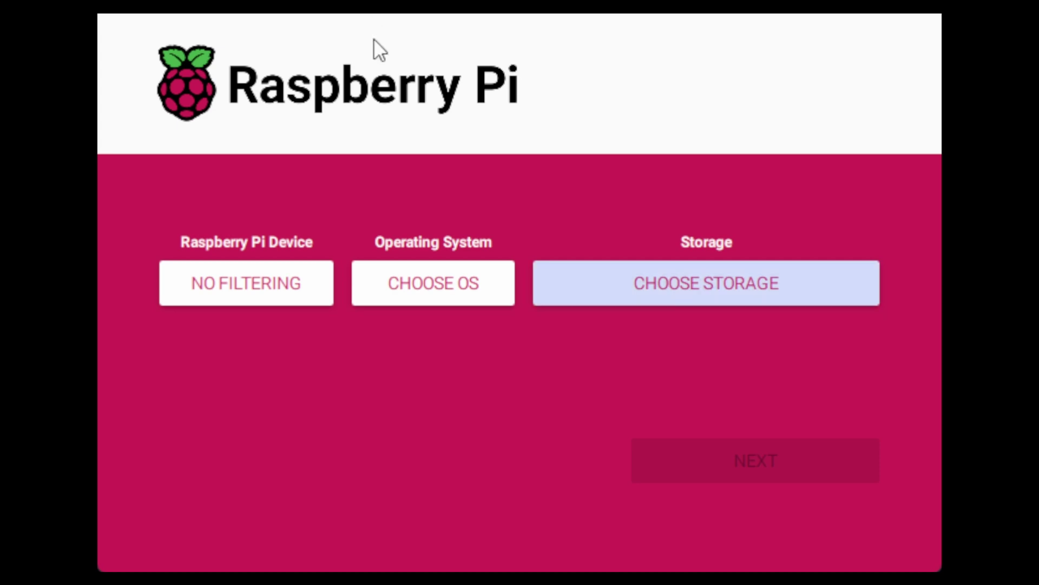
Browse Other specific-purpose OS > Home assistants and home automation > Home Assistant to view the OS 12.4 images.
{"action": "left_click", "coordinate": [247, 263]}
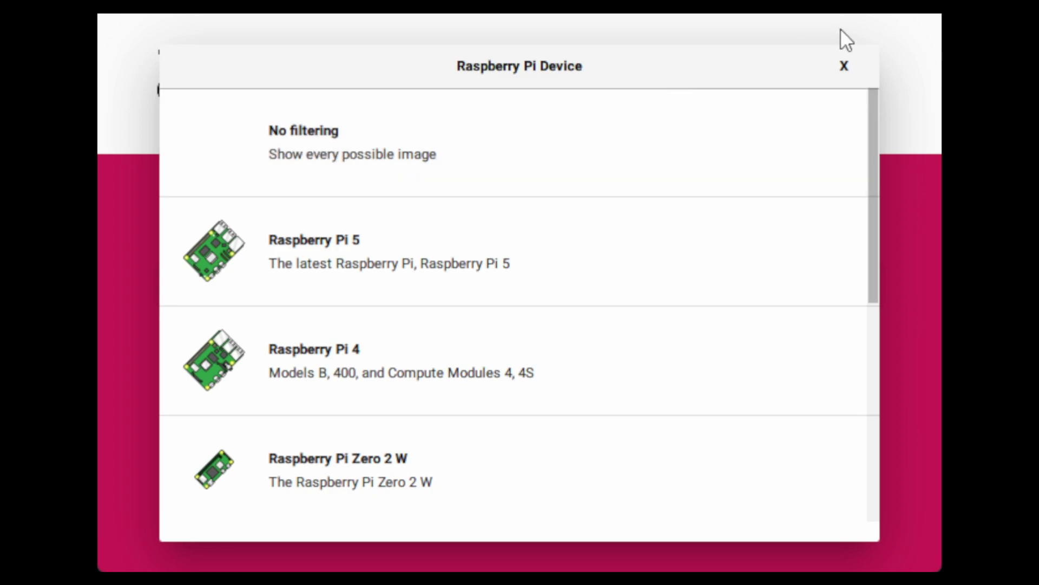
{"action": "left_click", "coordinate": [851, 76]}
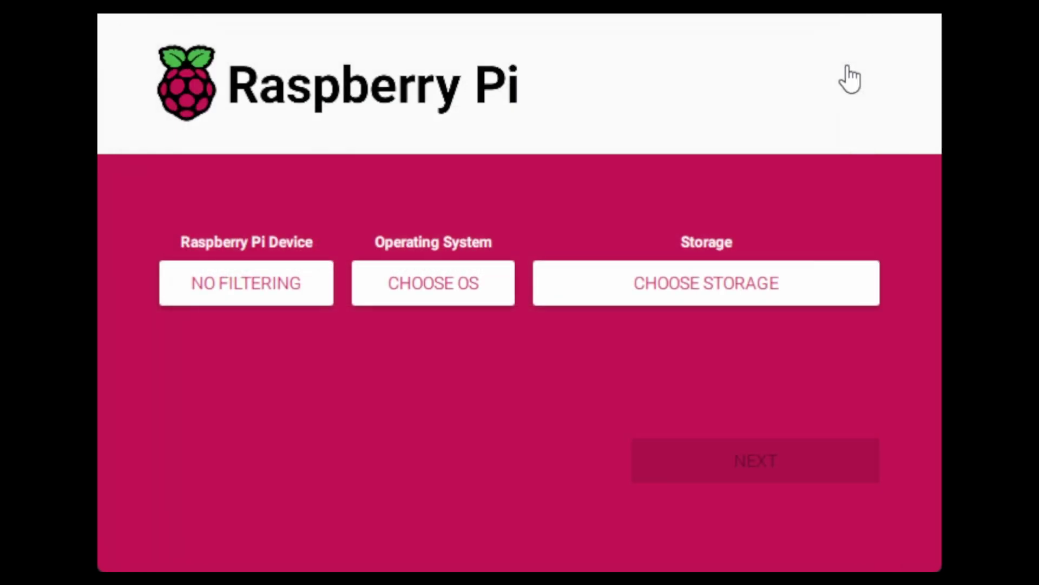
{"action": "left_click", "coordinate": [414, 281]}
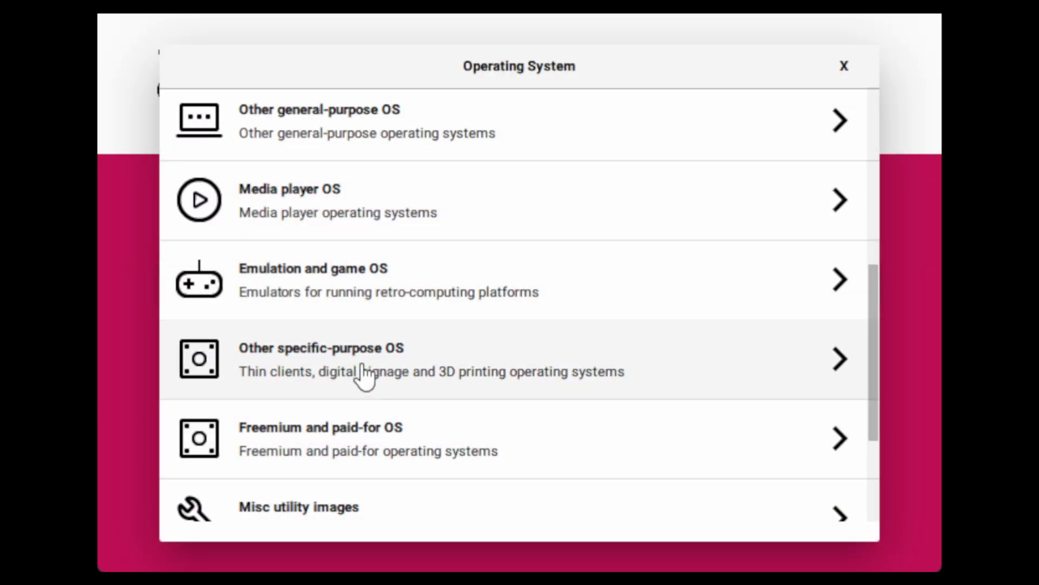
{"action": "left_click", "coordinate": [363, 370]}
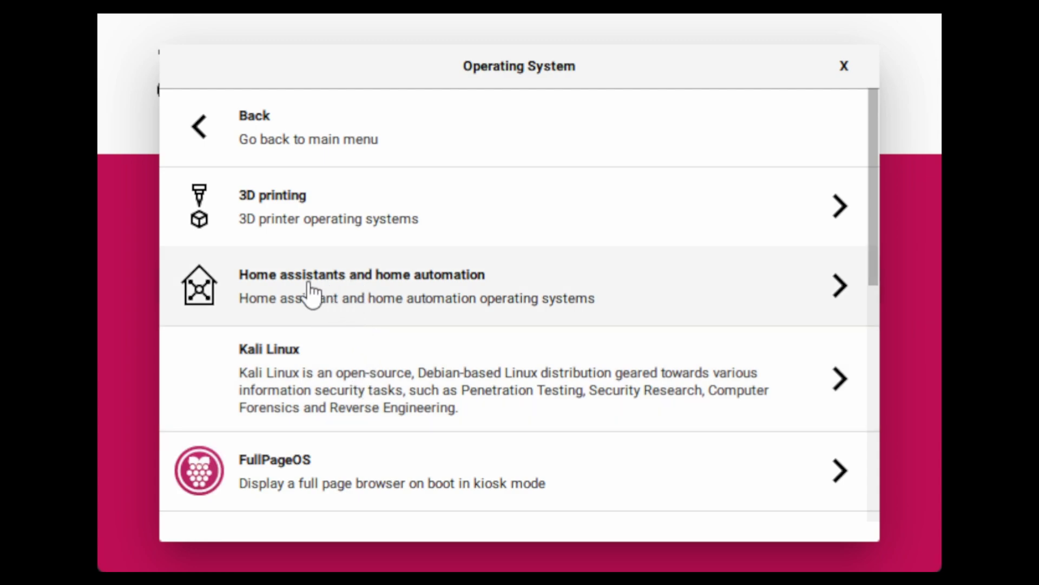
{"action": "left_click", "coordinate": [450, 286]}
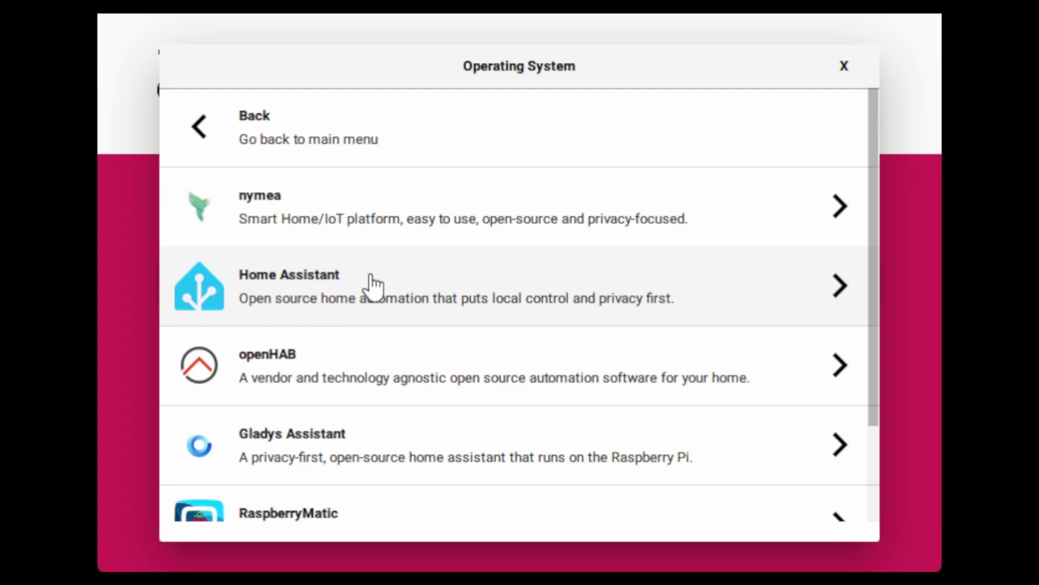
{"action": "left_click", "coordinate": [297, 295]}
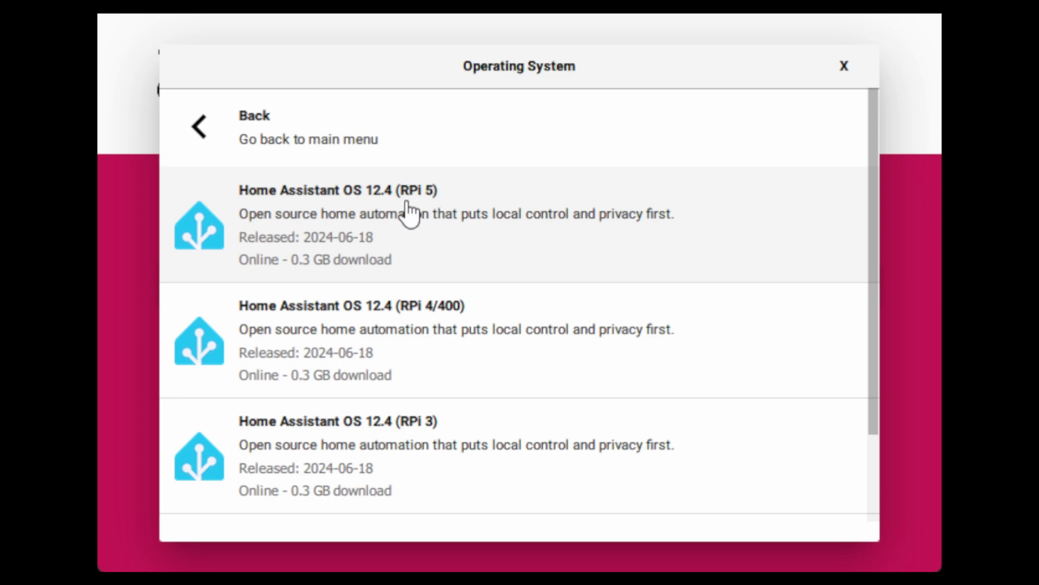
{"action": "scroll", "coordinate": [428, 329], "scroll_direction": "down", "scroll_amount": 2}
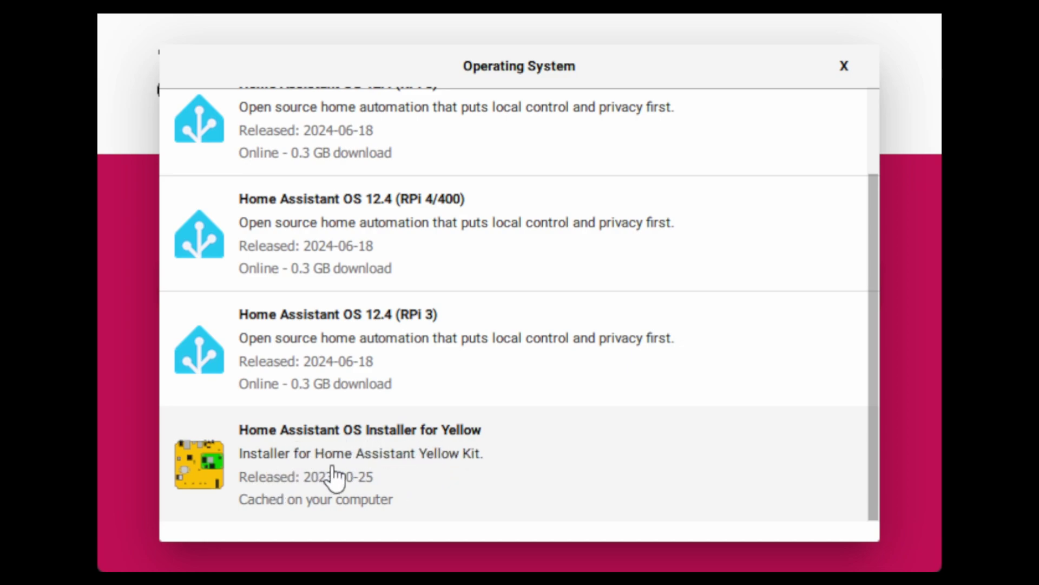
{"action": "scroll", "coordinate": [387, 482], "scroll_direction": "up", "scroll_amount": 5}
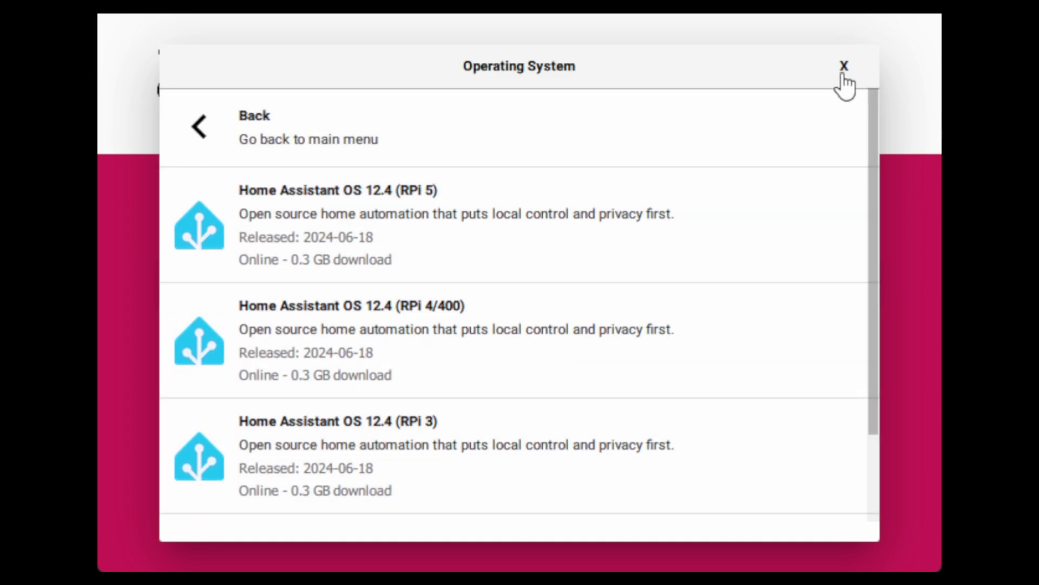
{"action": "scroll", "coordinate": [433, 449], "scroll_direction": "down", "scroll_amount": 2}
{"action": "scroll", "coordinate": [413, 231], "scroll_direction": "up", "scroll_amount": 2}
Pick Raspberry Pi 5 from the device list, reopening it to confirm the choice.
{"action": "left_click", "coordinate": [845, 69]}
{"action": "left_click", "coordinate": [252, 274]}
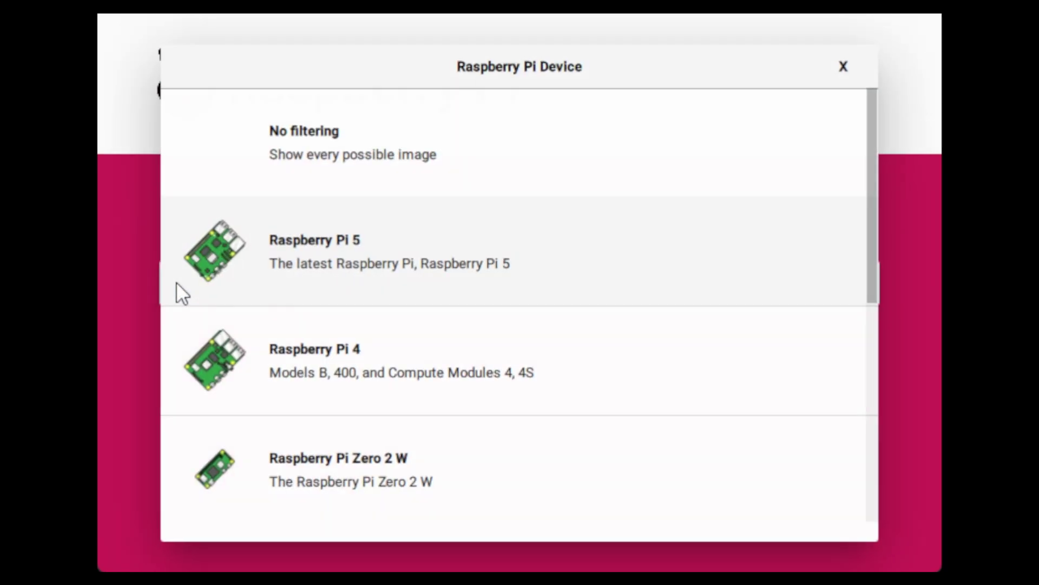
{"action": "left_click", "coordinate": [374, 263]}
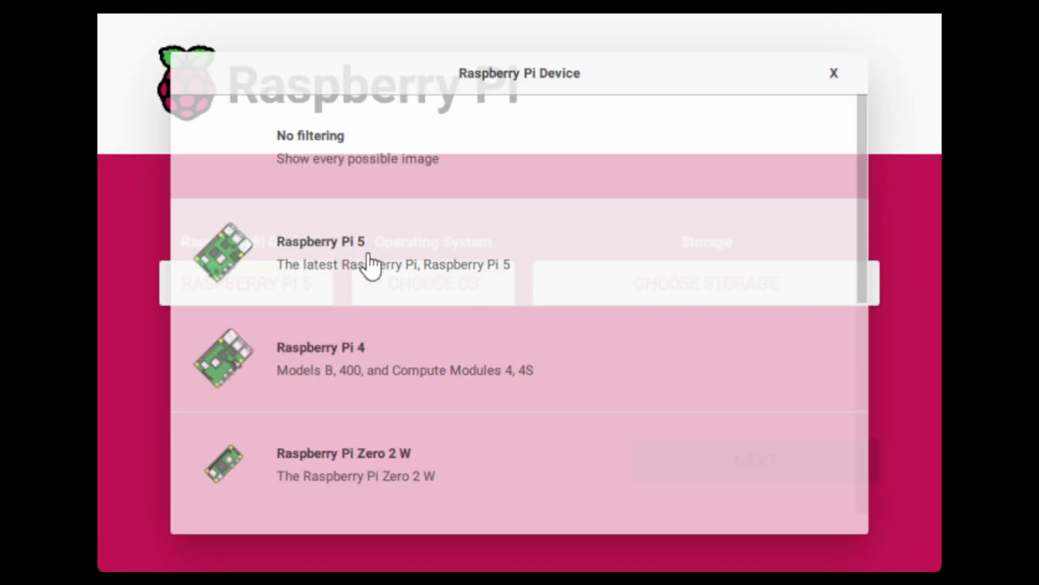
{"action": "left_click", "coordinate": [278, 279]}
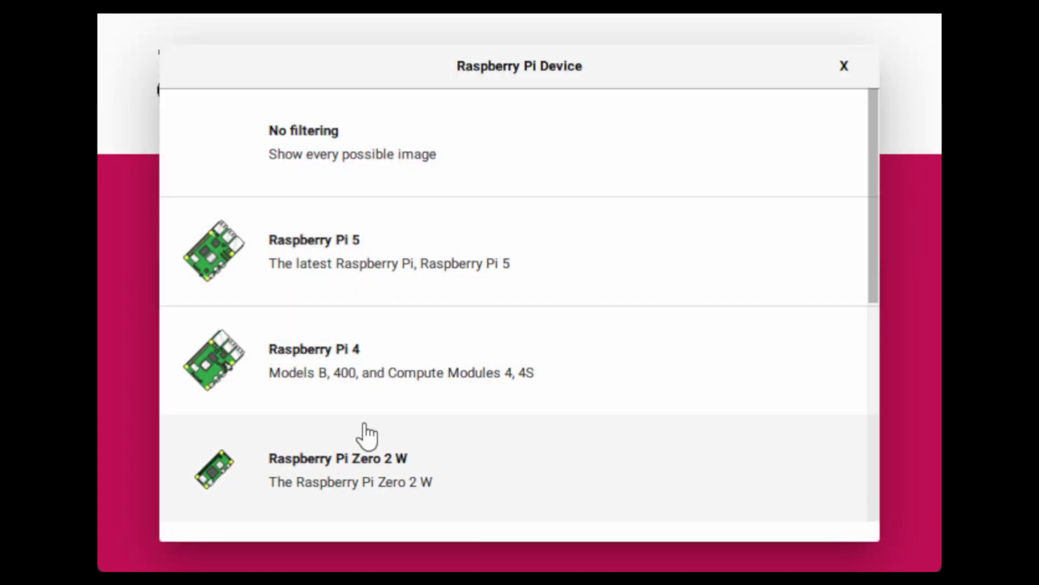
{"action": "left_click", "coordinate": [372, 265]}
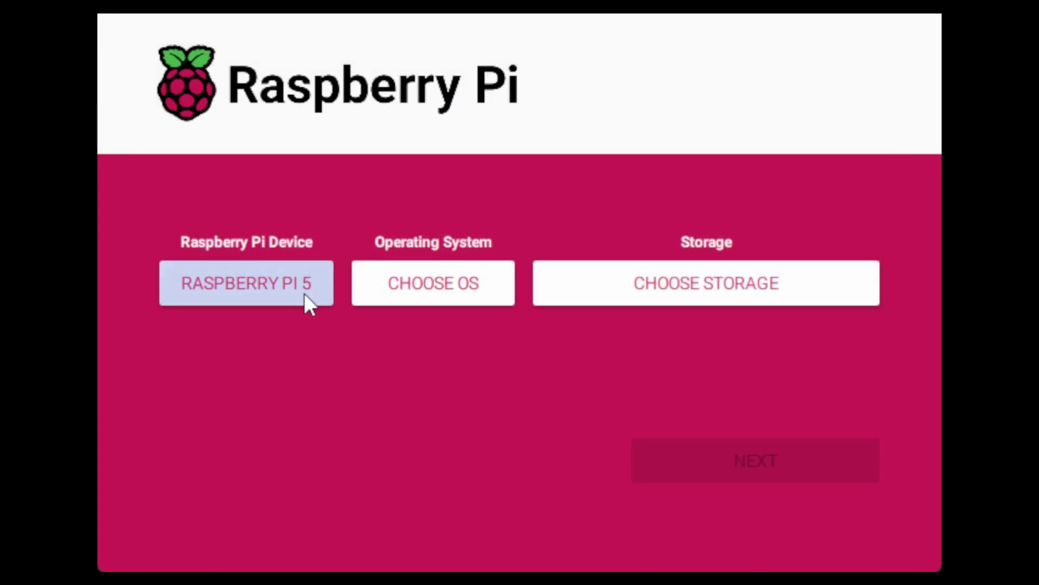
Pick Home Assistant OS 12.4 (RPi 5) under Other specific-purpose OS > Home assistants and home automation.
{"action": "left_click", "coordinate": [433, 289]}
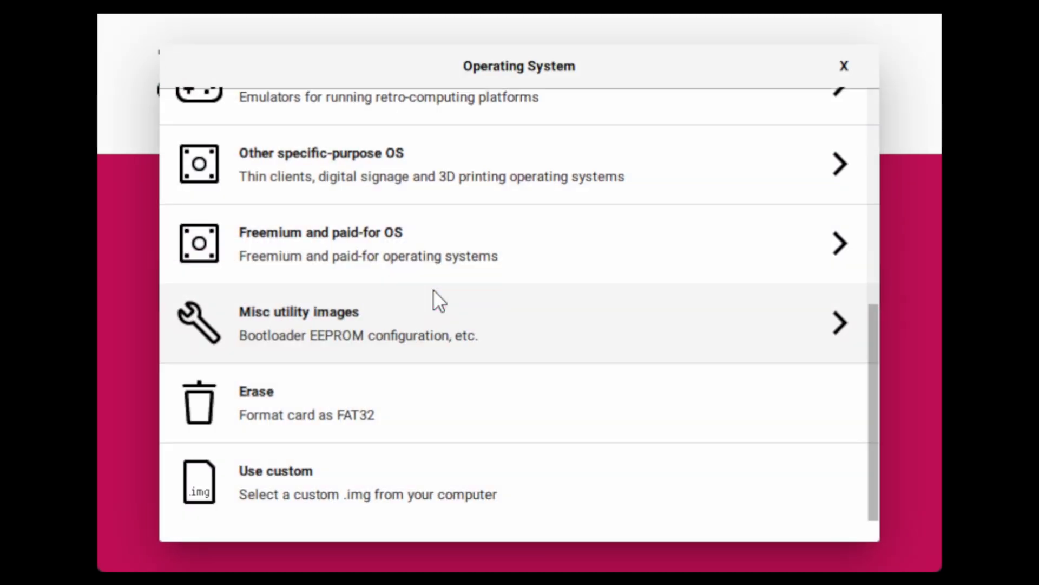
{"action": "scroll", "coordinate": [434, 306], "scroll_direction": "up", "scroll_amount": 3}
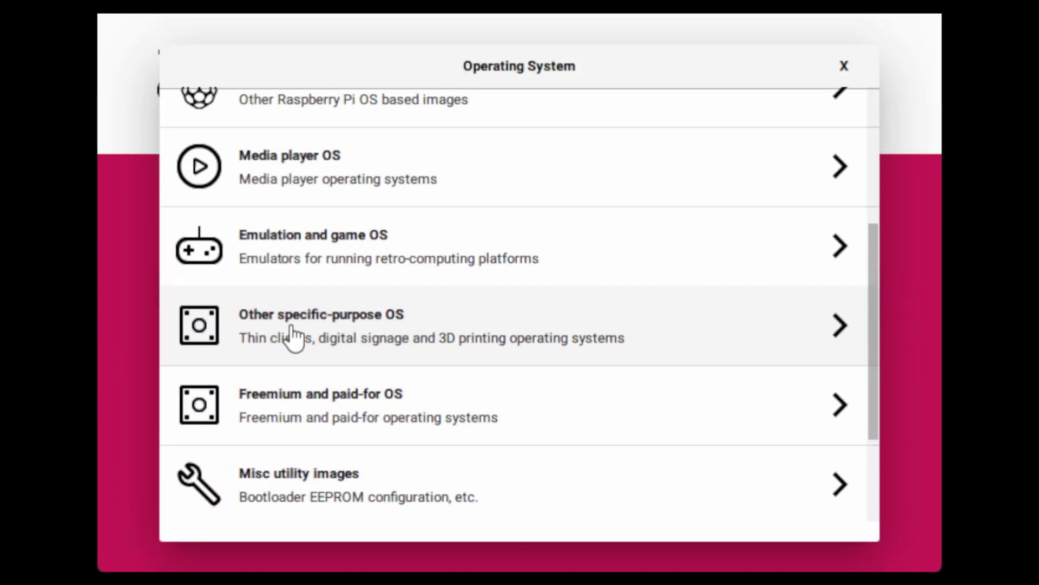
{"action": "left_click", "coordinate": [387, 330]}
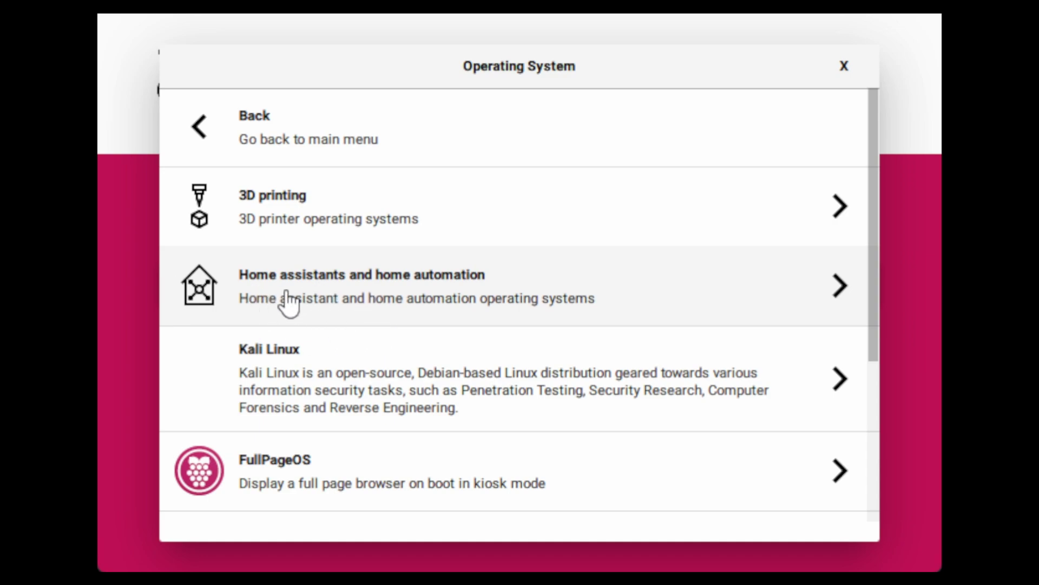
{"action": "left_click", "coordinate": [417, 285]}
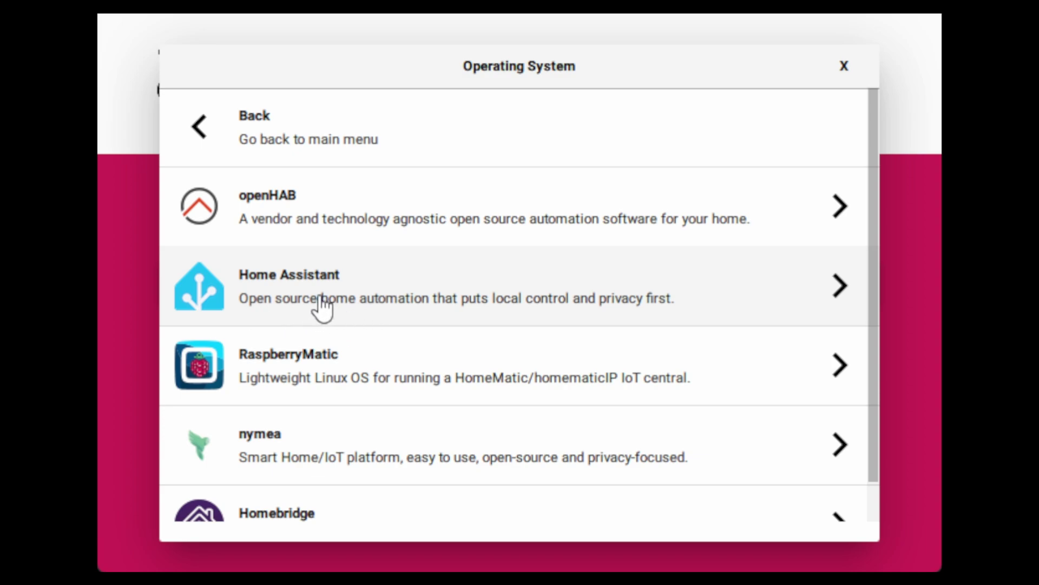
{"action": "left_click", "coordinate": [356, 289]}
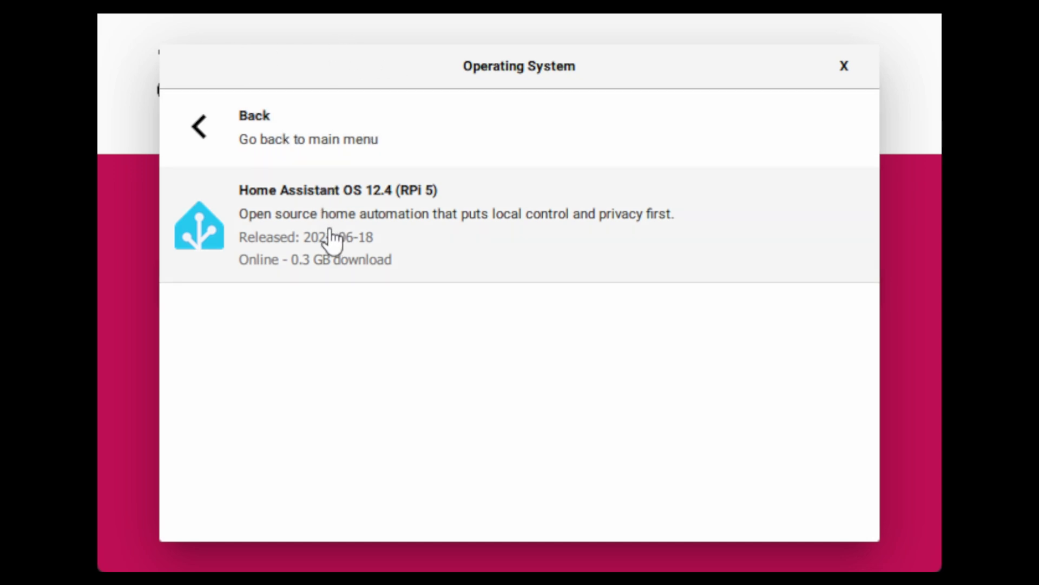
{"action": "left_click", "coordinate": [383, 211]}
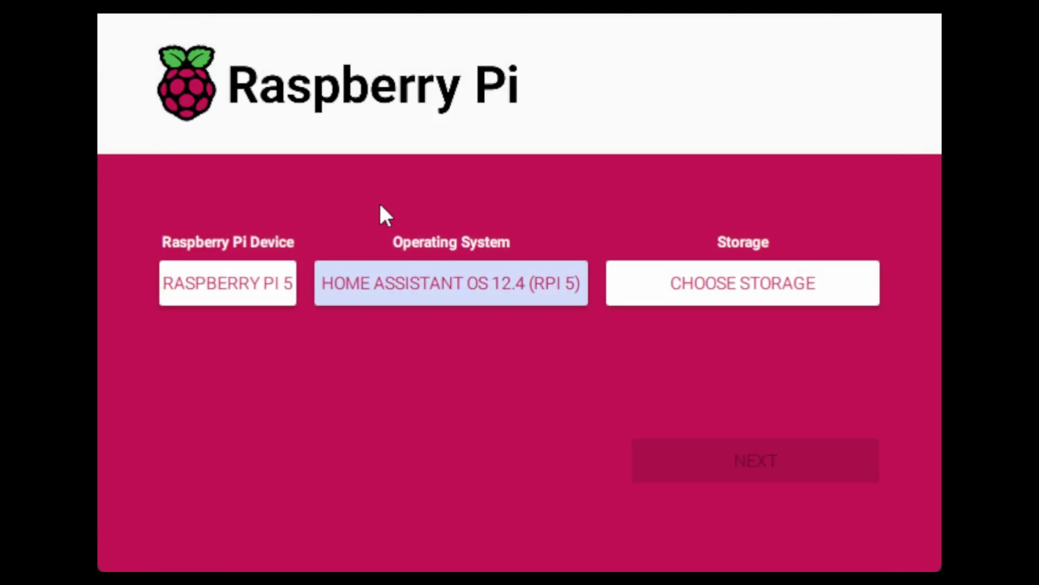
Choose the 31.9 GB Mass Storage Device USB drive as storage and click NEXT.
{"action": "left_click", "coordinate": [728, 293]}
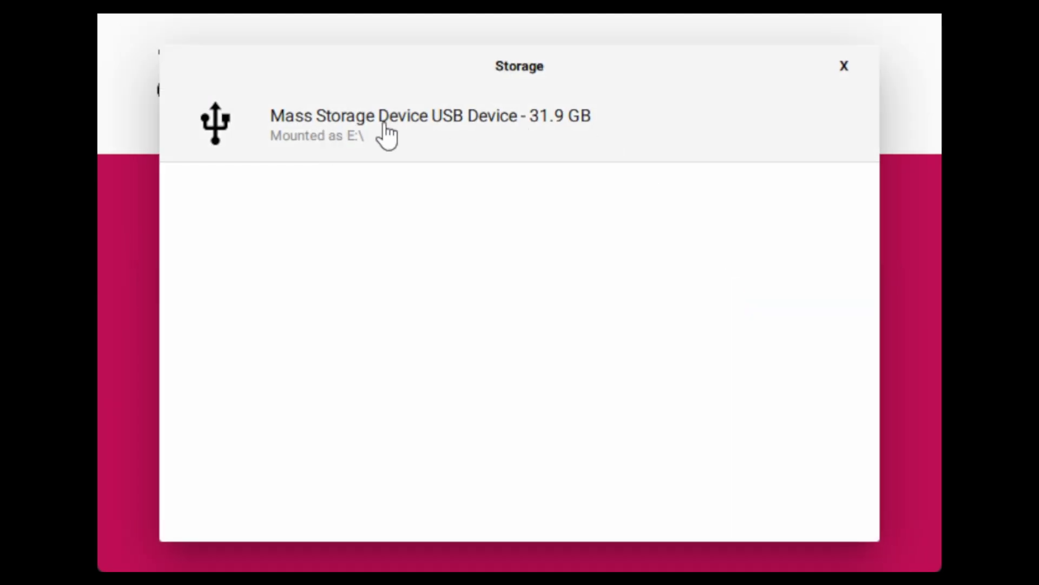
{"action": "left_click", "coordinate": [466, 122]}
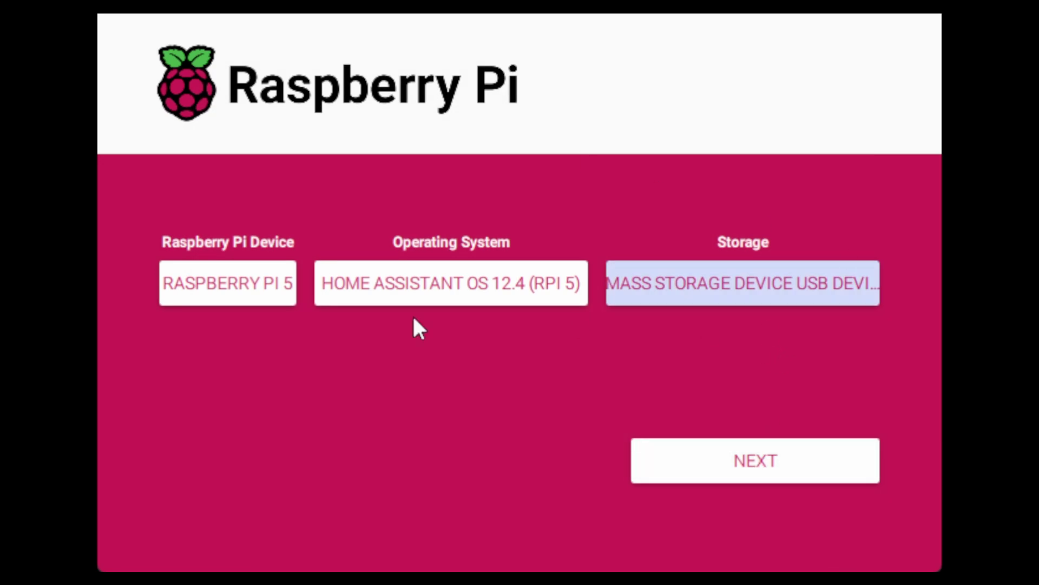
{"action": "left_click", "coordinate": [710, 300]}
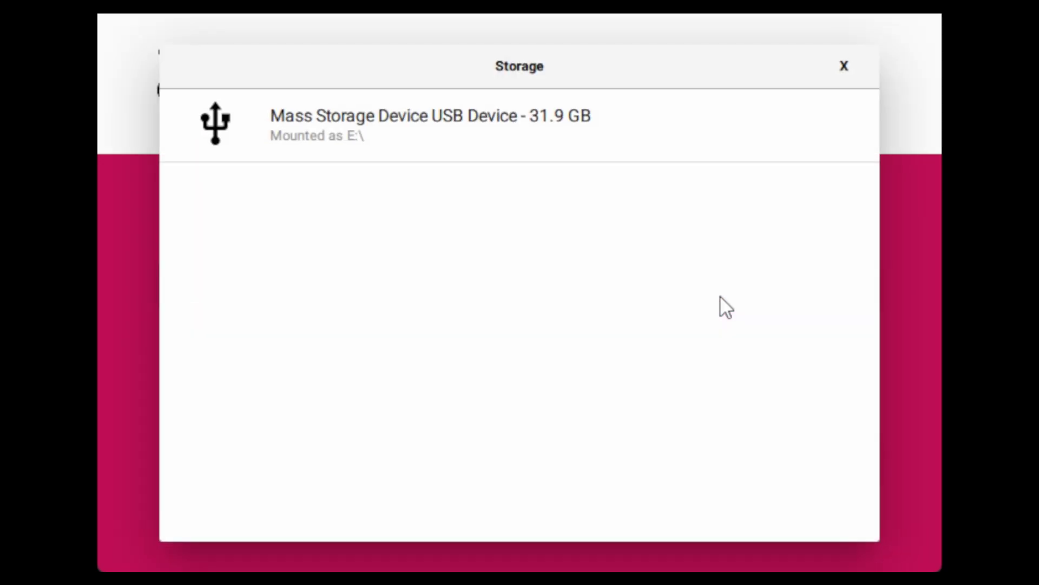
{"action": "left_click", "coordinate": [452, 138]}
{"action": "left_click", "coordinate": [740, 462]}
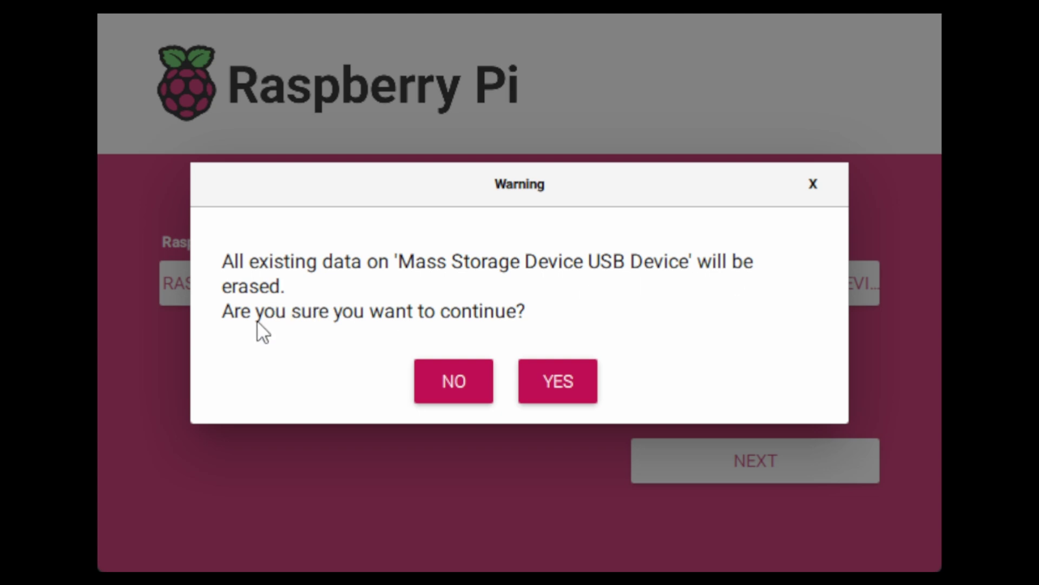
Confirm erasing the USB drive with YES so Home Assistant OS starts writing.
{"action": "left_click", "coordinate": [556, 389]}
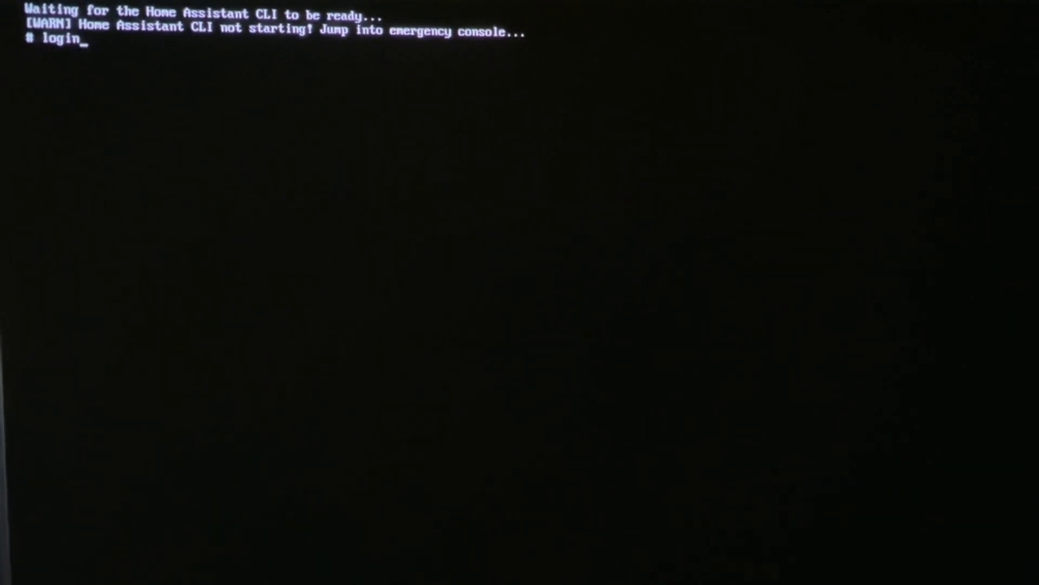
Delete the mistaken 'login' entry at the emergency shell # prompt.
{"action": "key", "text": "BackSpace"}
{"action": "key", "text": "BackSpace"}
{"action": "key", "text": "BackSpace"}
{"action": "key", "text": "BackSpace"}
{"action": "key", "text": "BackSpace"}
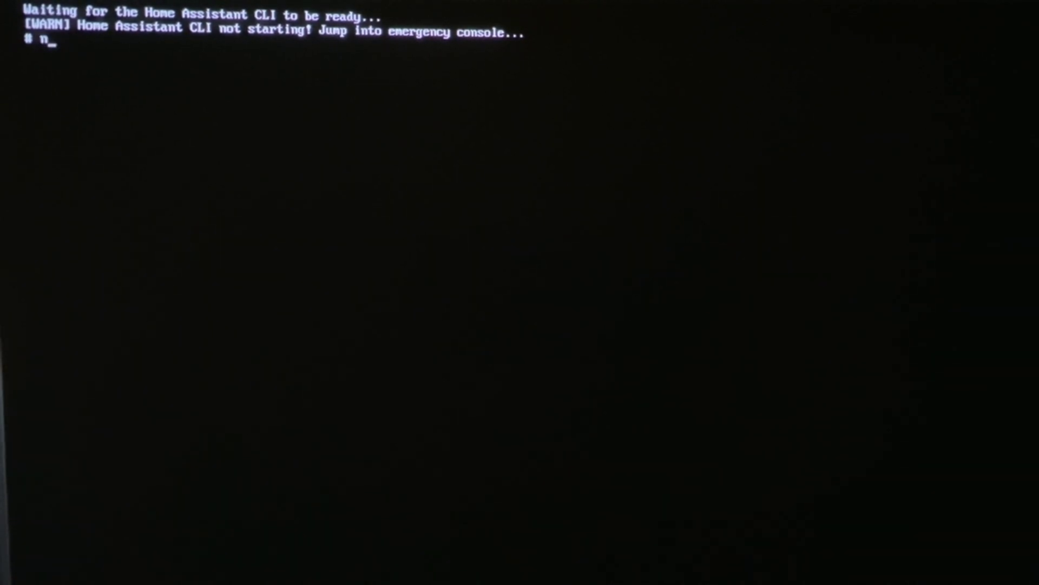
Run nmcli to list the network devices.
{"action": "type", "text": "cli"}
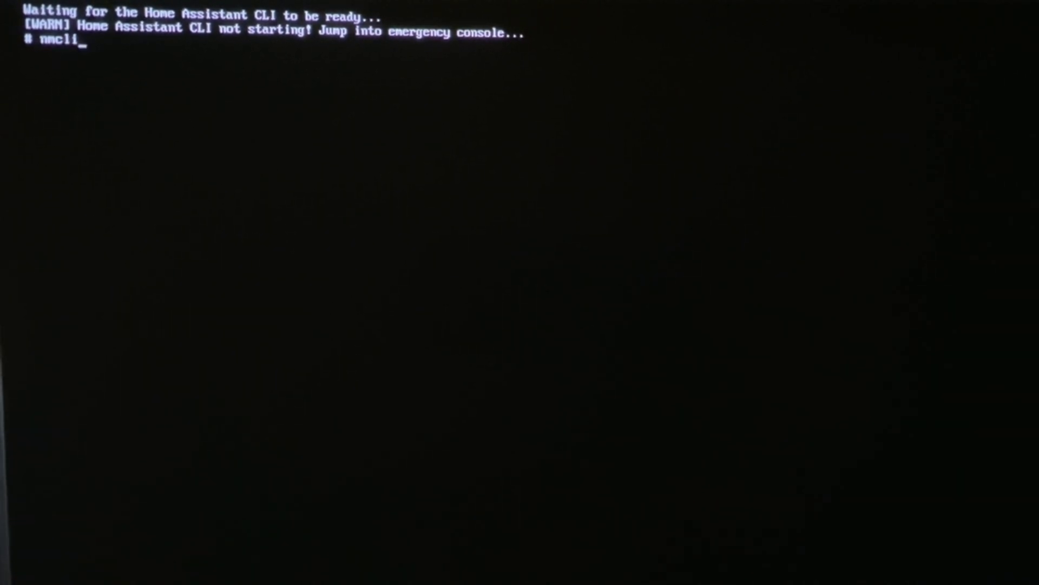
{"action": "key", "text": "Return"}
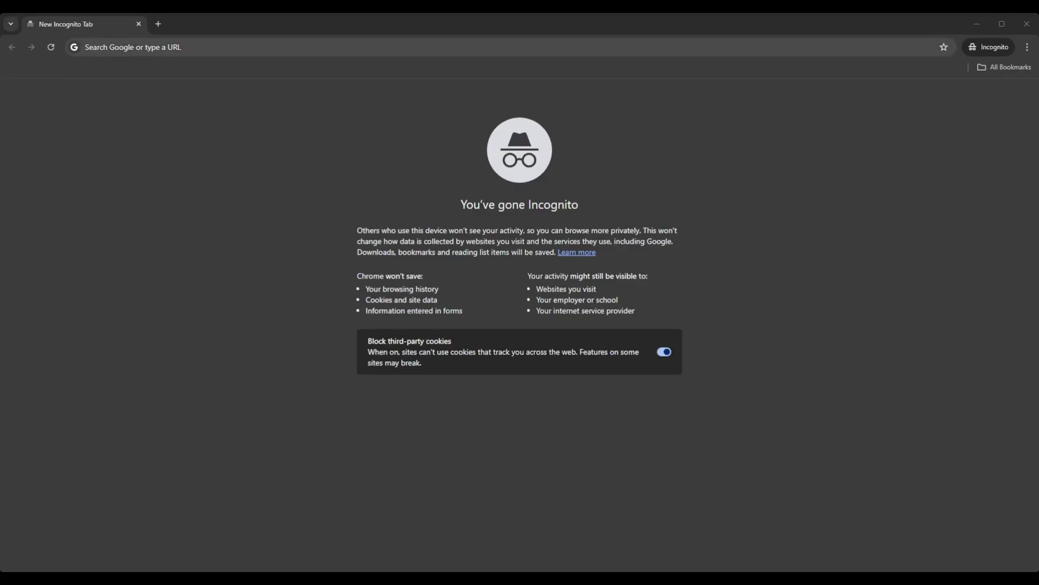
{"action": "left_click", "coordinate": [291, 49]}
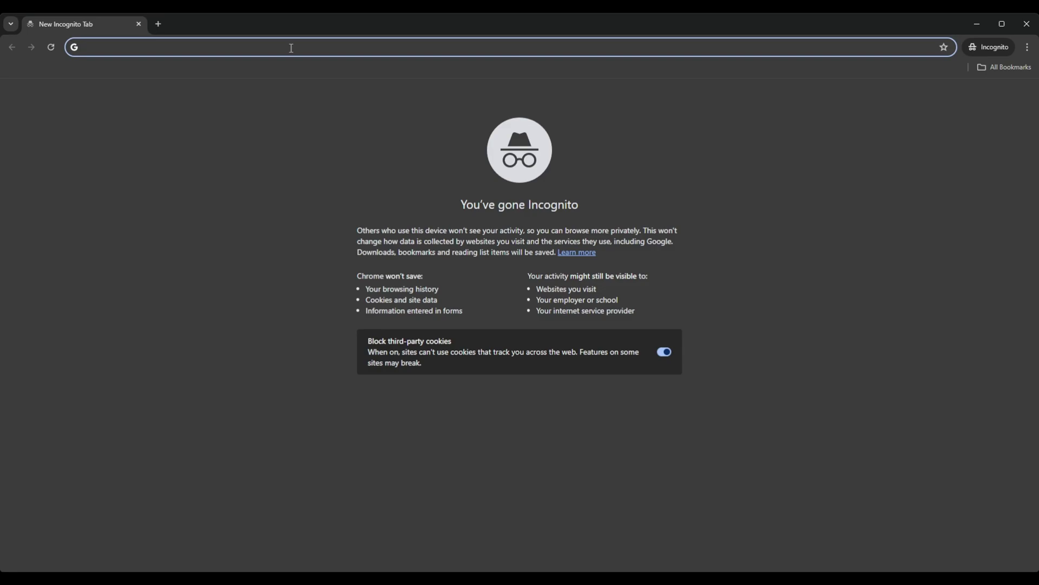
{"action": "type", "text": "ho"}
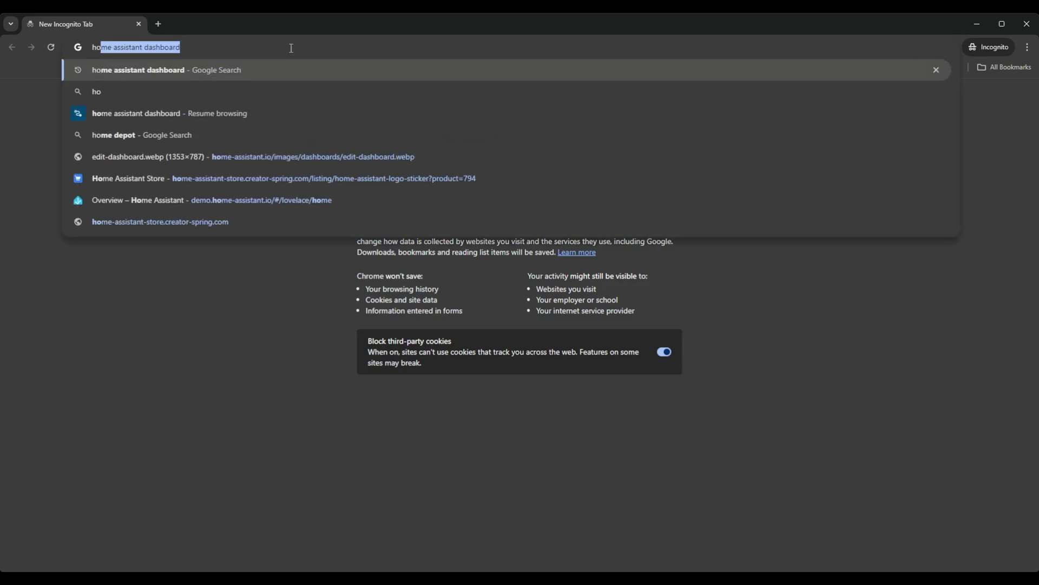
{"action": "key", "text": "BackSpace"}
{"action": "key", "text": "BackSpace"}
{"action": "key", "text": "BackSpace"}
{"action": "type", "text": "h"}
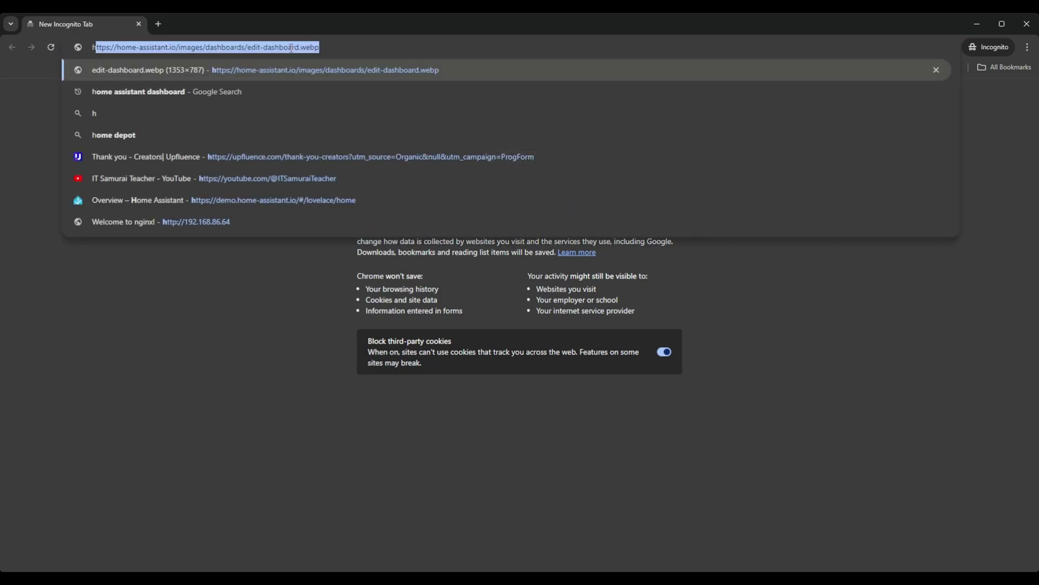
{"action": "type", "text": "ttp://"}
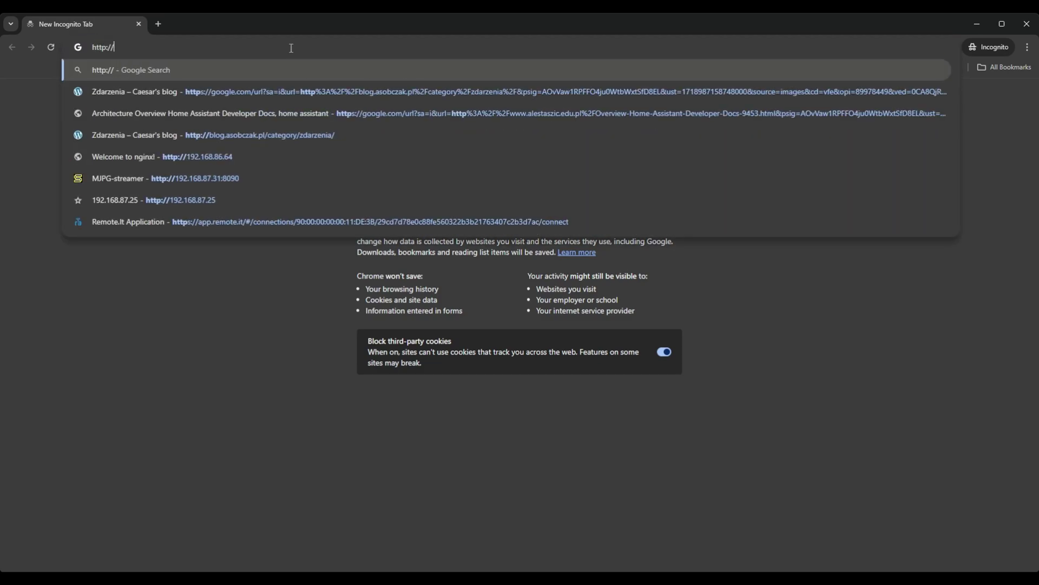
{"action": "type", "text": "homea"}
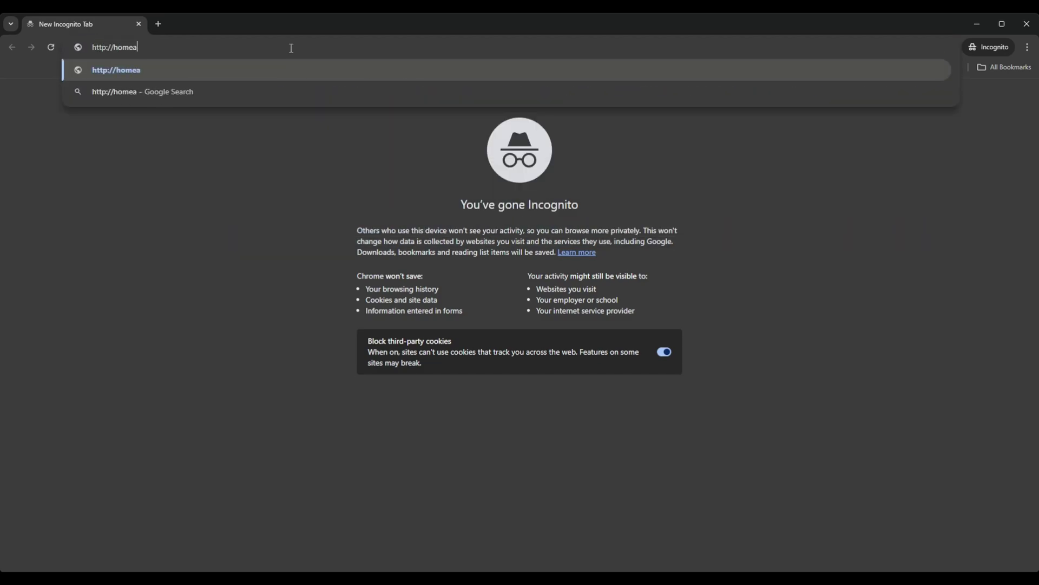
{"action": "type", "text": "ssistant"}
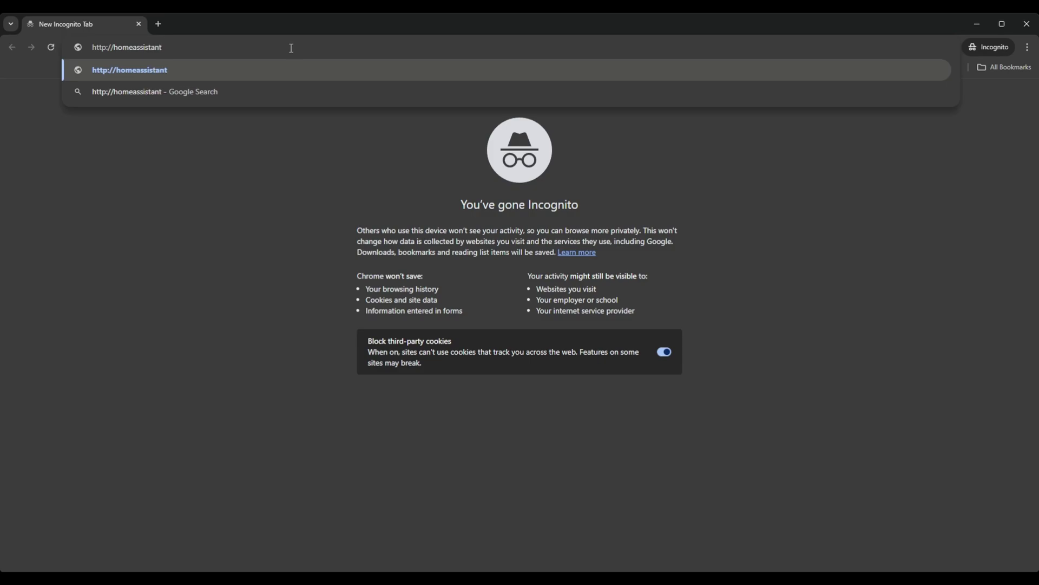
{"action": "type", "text": ":8123"}
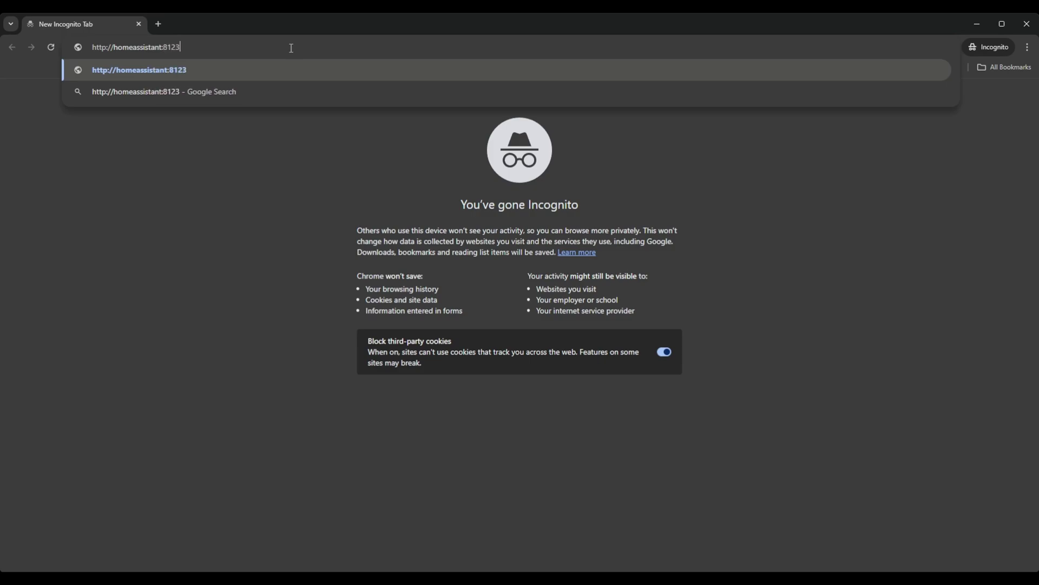
Load homeassistant:8123, then expand and scroll through the setup log details.
{"action": "key", "text": "Return"}
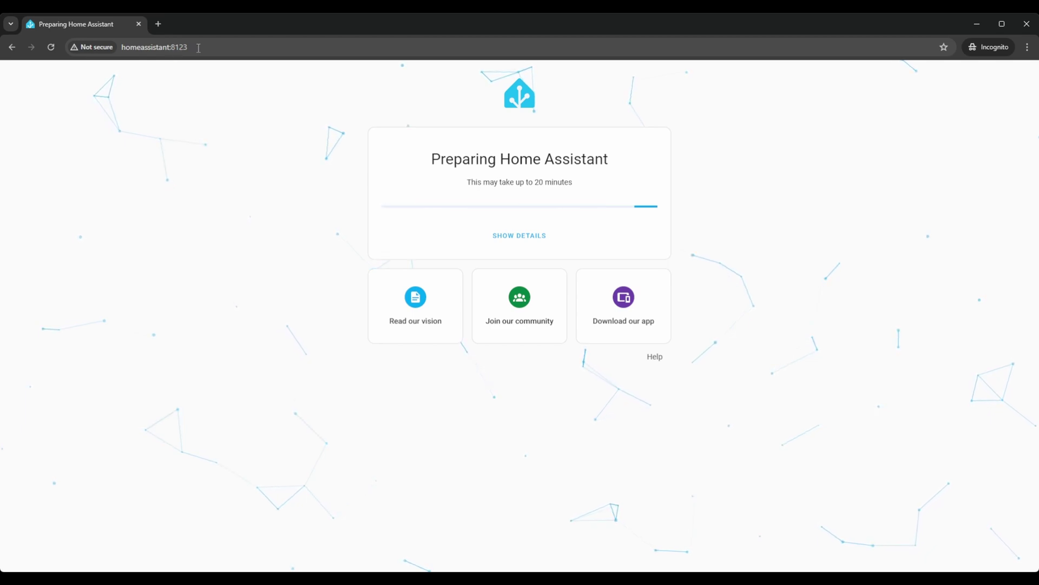
{"action": "left_click", "coordinate": [514, 235]}
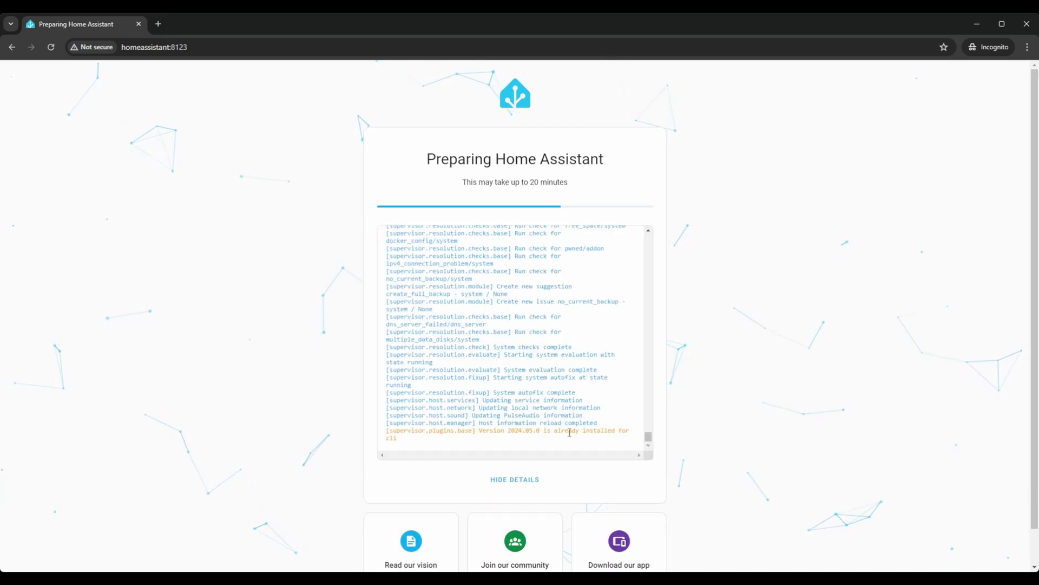
{"action": "scroll", "coordinate": [563, 444], "scroll_direction": "down", "scroll_amount": 1}
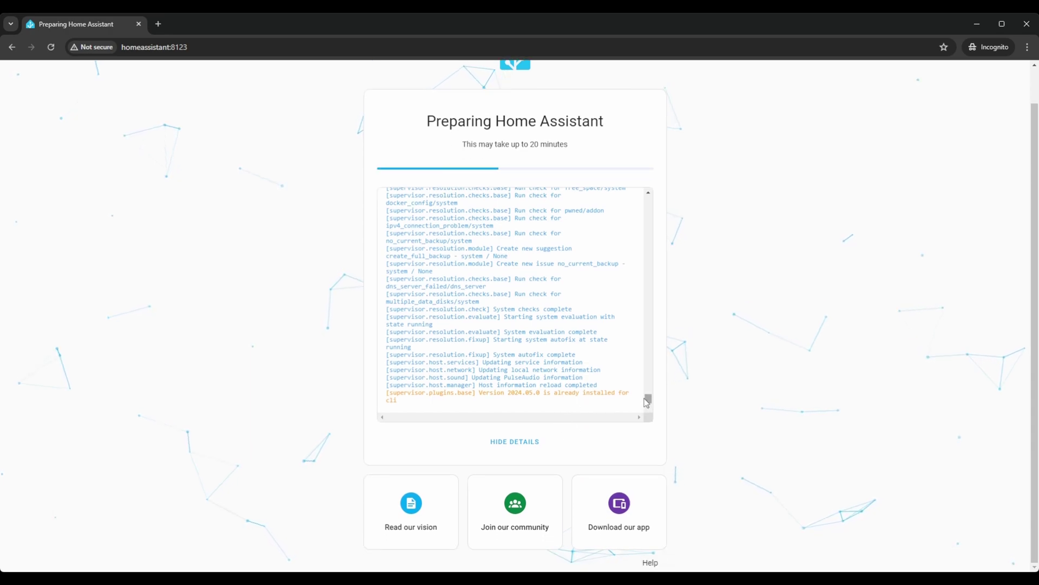
{"action": "left_click_drag", "start_coordinate": [648, 398], "coordinate": [652, 429]}
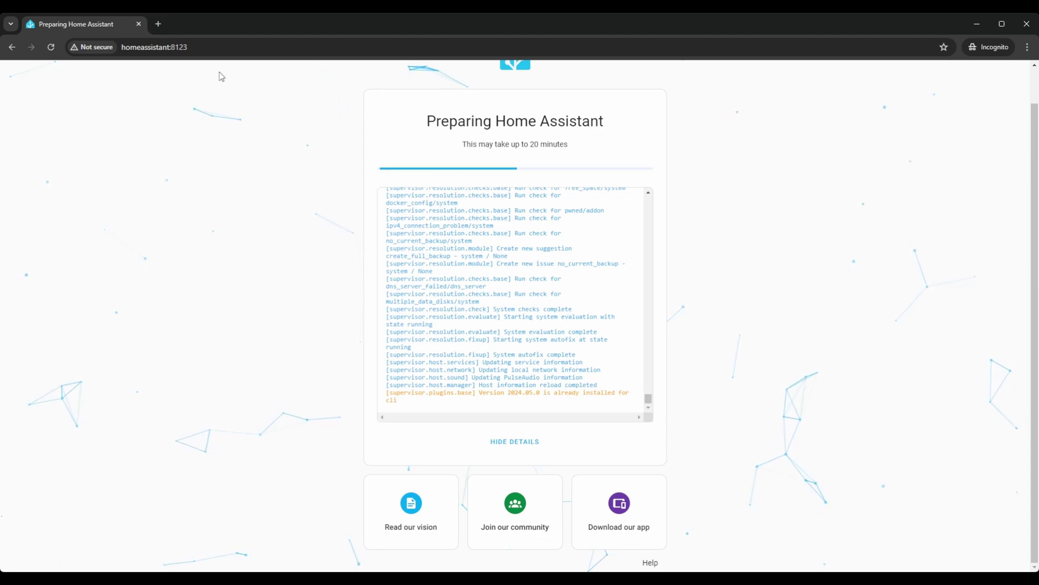
Select the homeassistant hostname in the address bar while the Welcome page loads.
{"action": "left_click", "coordinate": [140, 47]}
{"action": "left_click", "coordinate": [139, 47]}
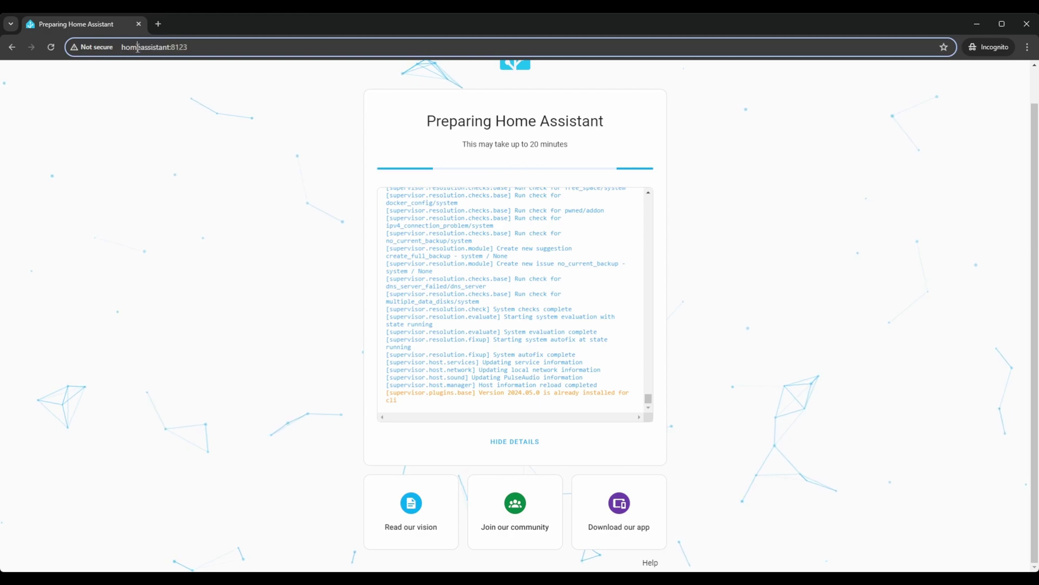
{"action": "double_click", "coordinate": [169, 47]}
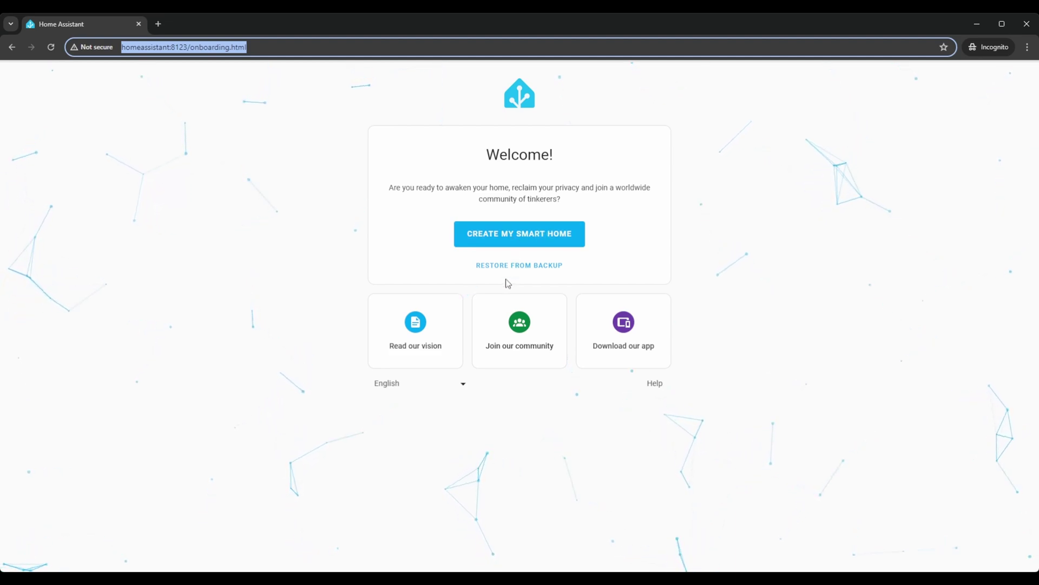
{"action": "left_click", "coordinate": [517, 271]}
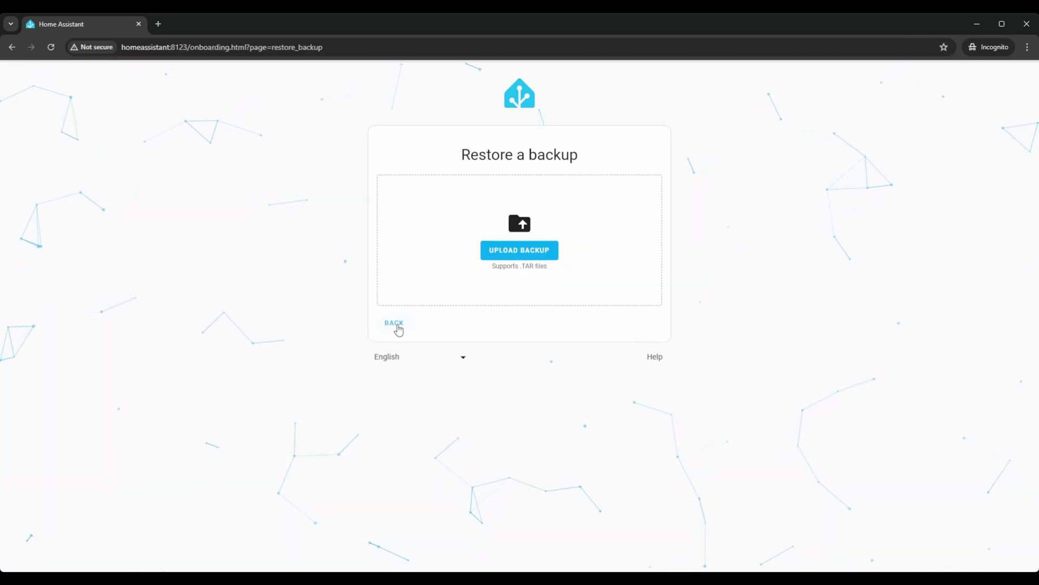
{"action": "left_click", "coordinate": [509, 253]}
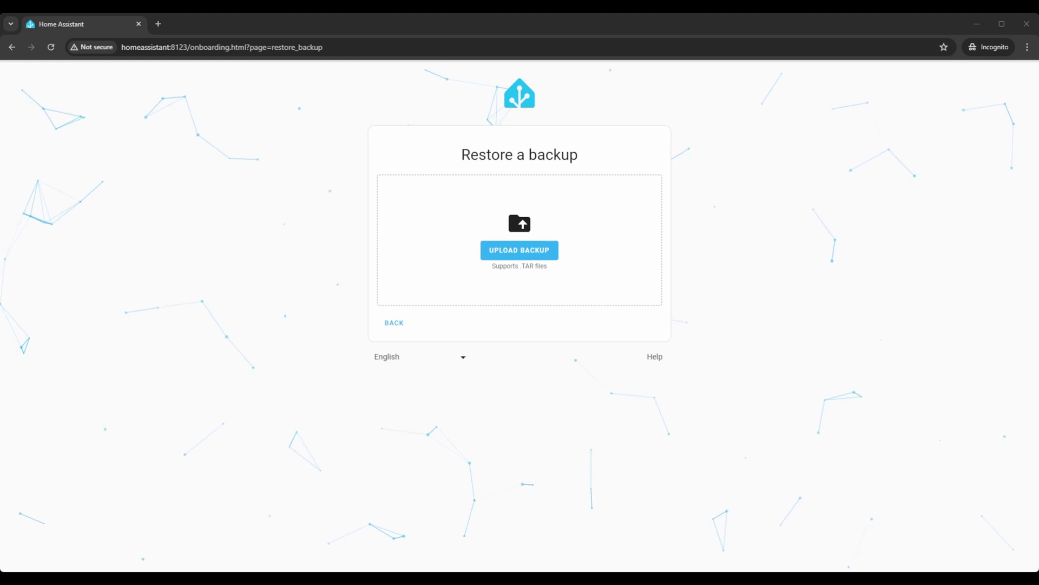
{"action": "key", "text": "Return"}
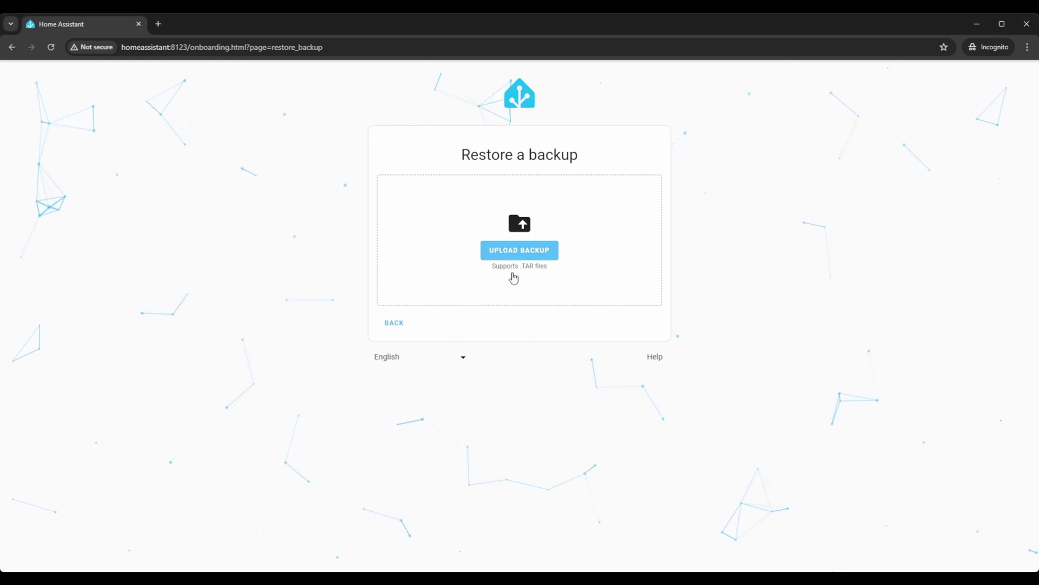
{"action": "left_click", "coordinate": [516, 254]}
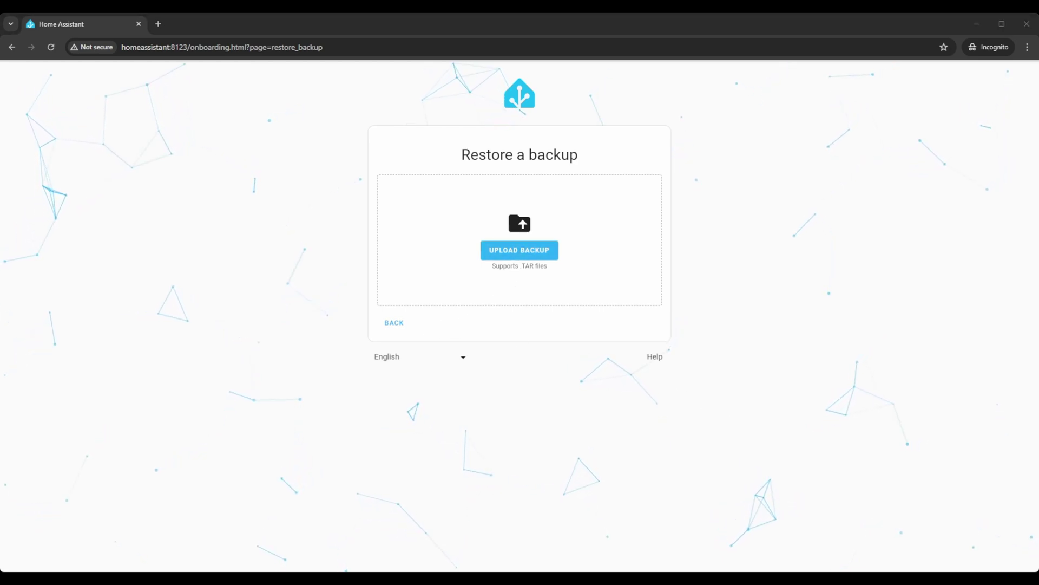
{"action": "key", "text": "Return"}
Go back to Welcome, choose Create my smart home, and enter the owner's name.
{"action": "left_click", "coordinate": [394, 324]}
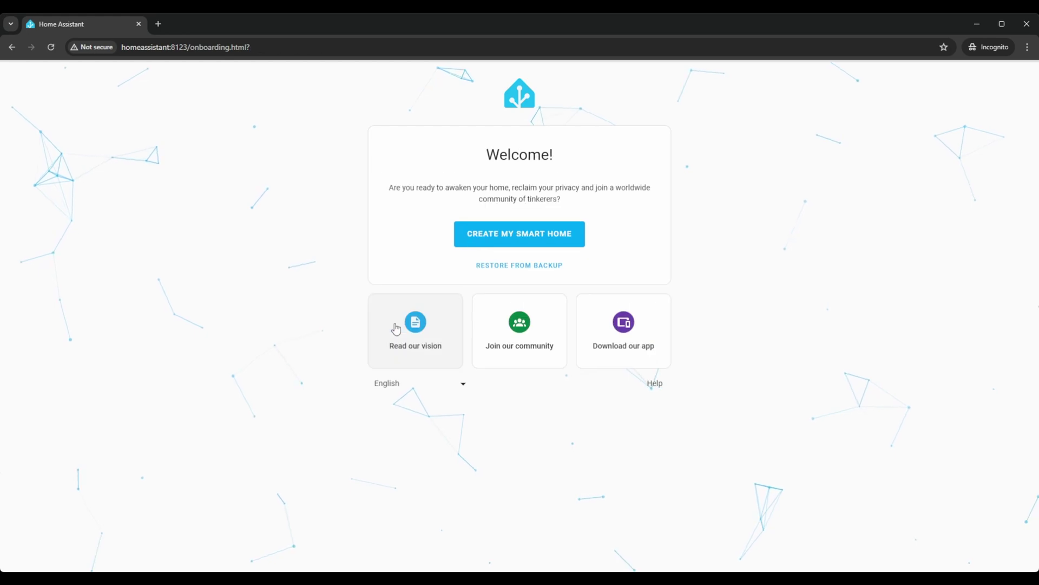
{"action": "left_click", "coordinate": [528, 239]}
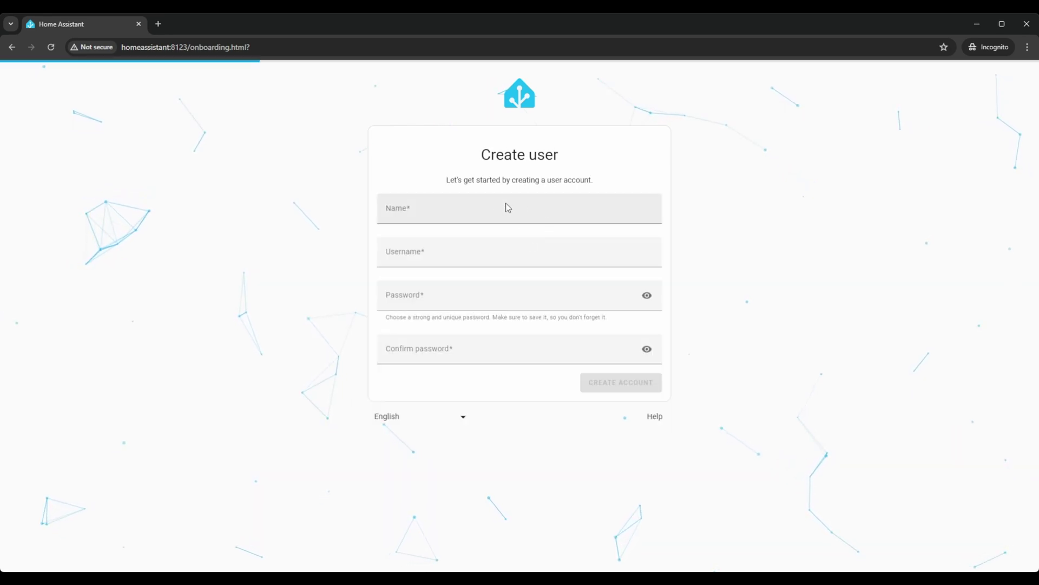
{"action": "left_click", "coordinate": [469, 213]}
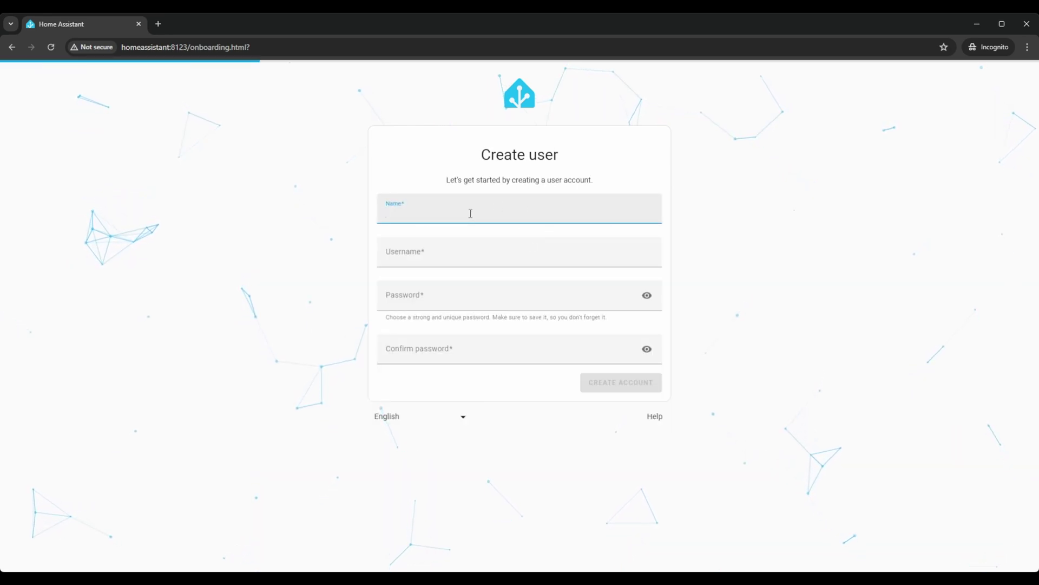
{"action": "type", "text": "it"}
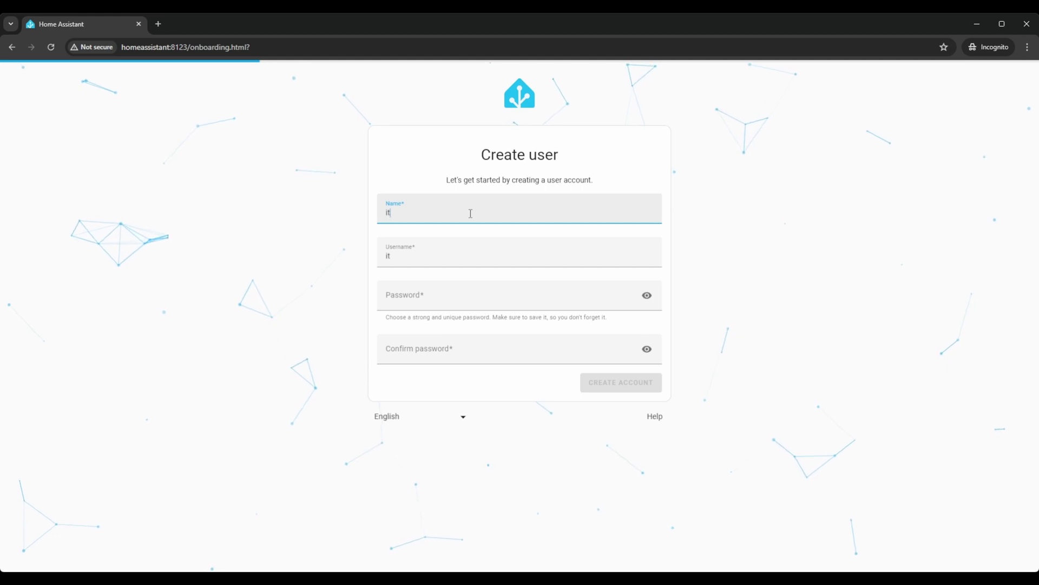
{"action": "type", "text": "-samur"}
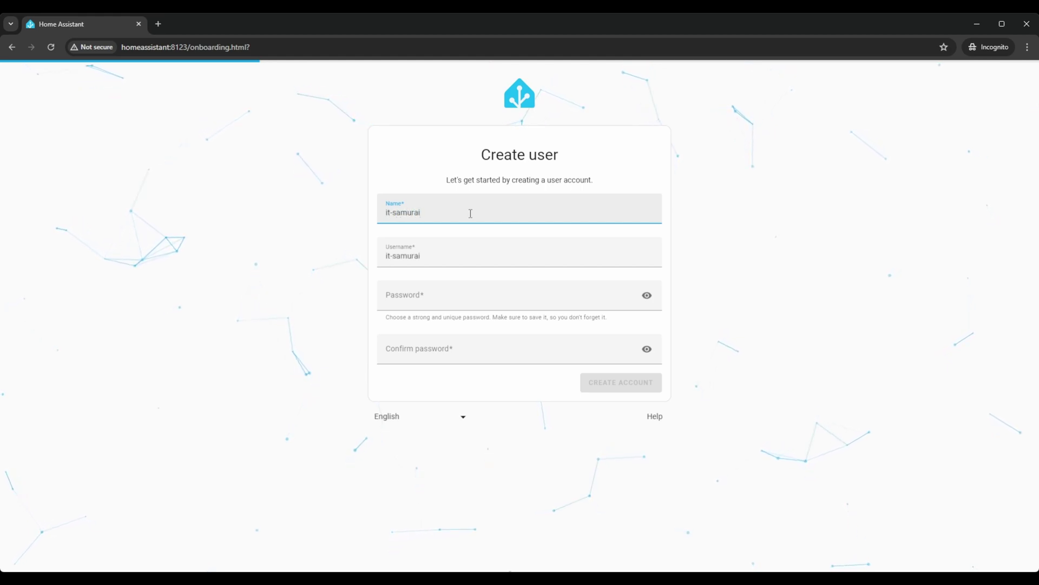
{"action": "key", "text": "ctrl+a"}
{"action": "key", "text": "BackSpace"}
{"action": "type", "text": "it"}
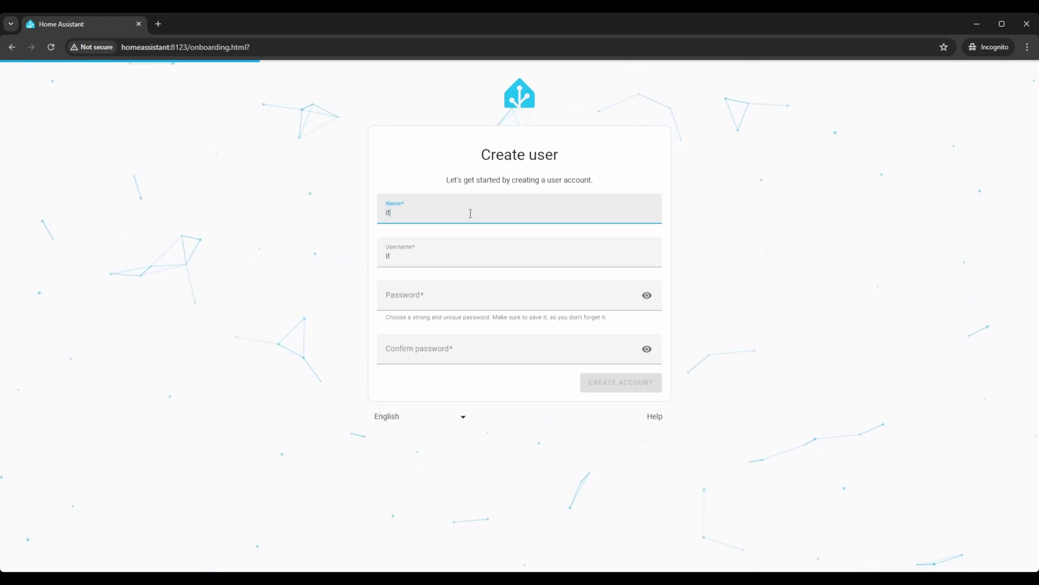
{"action": "type", "text": "samuraiteacher"}
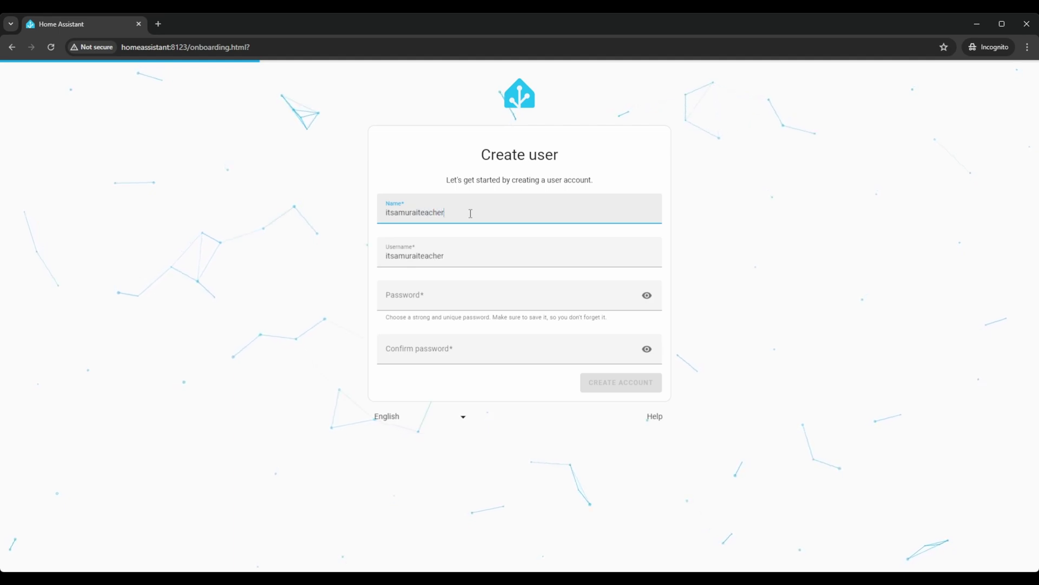
Enter and confirm the account password, then create the account.
{"action": "key", "text": "Tab"}
{"action": "key", "text": "Tab"}
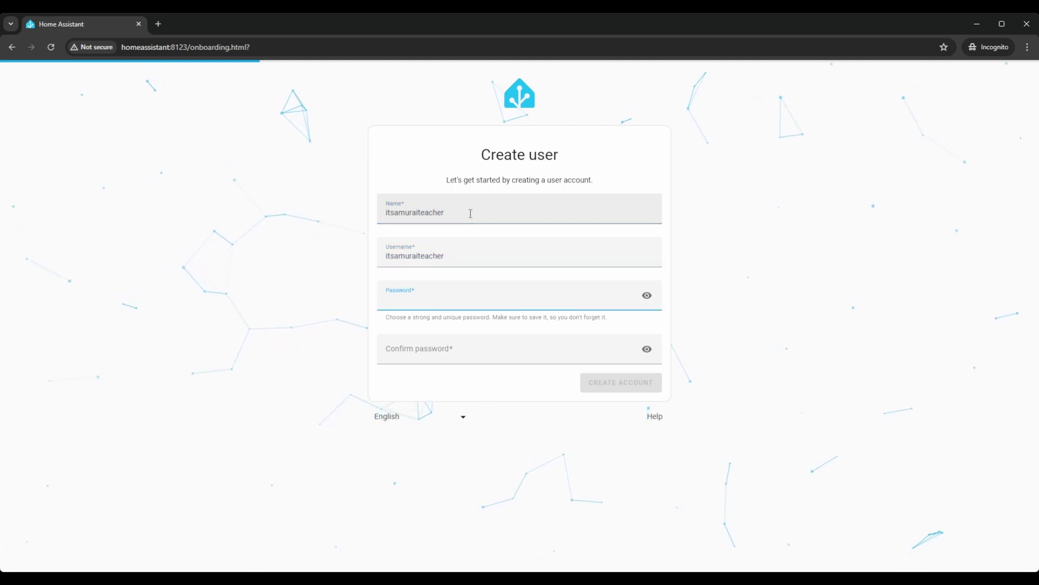
{"action": "type", "text": "********"}
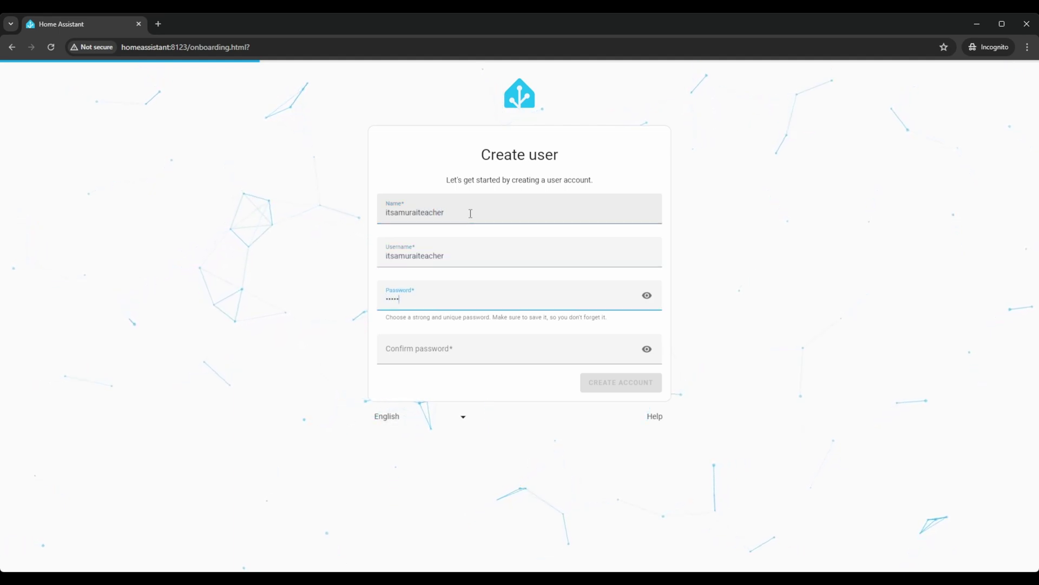
{"action": "key", "text": "Tab"}
{"action": "key", "text": "Tab"}
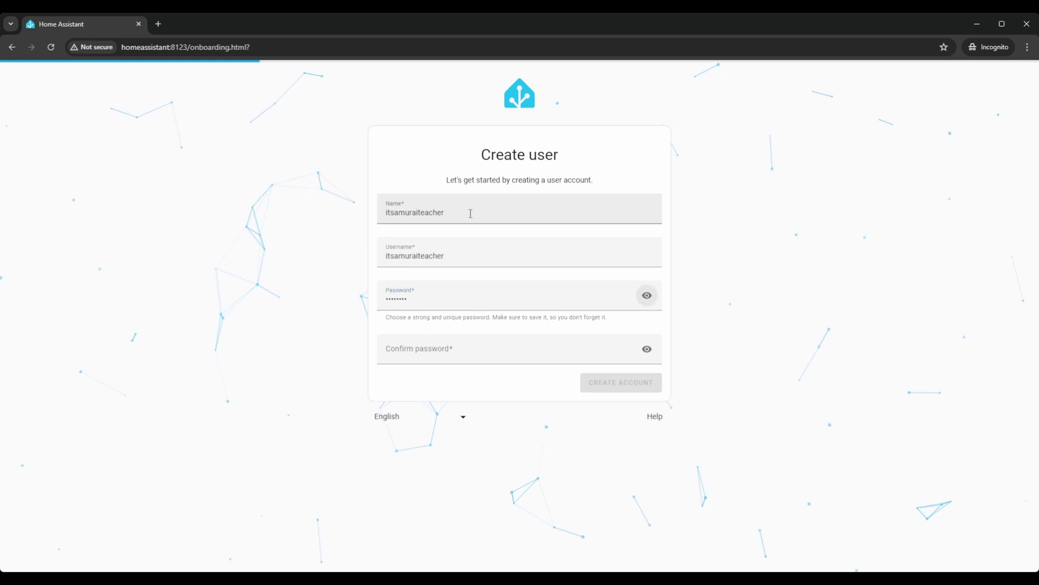
{"action": "type", "text": "*****"}
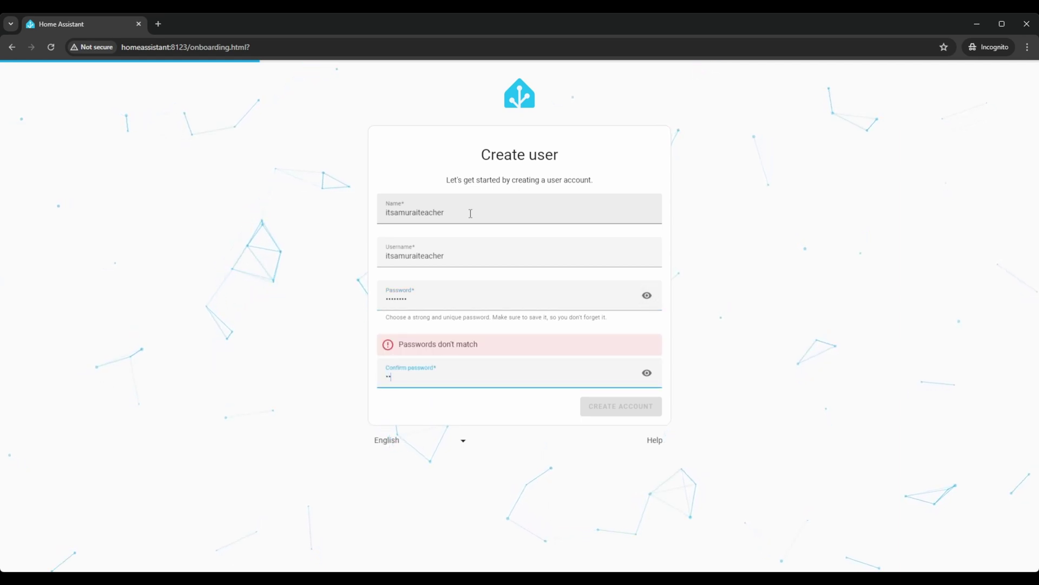
{"action": "type", "text": "***"}
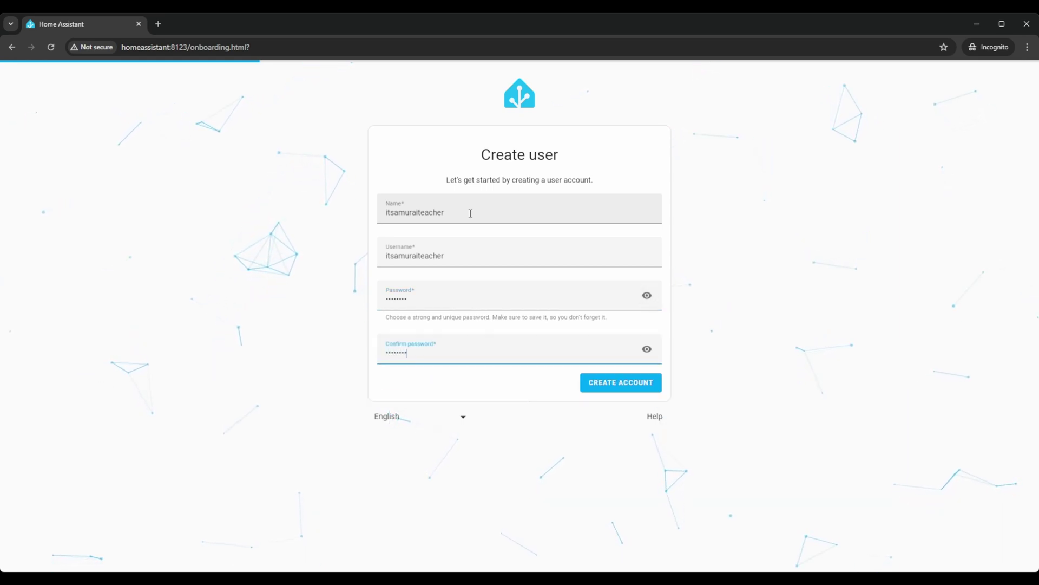
{"action": "left_click", "coordinate": [615, 386]}
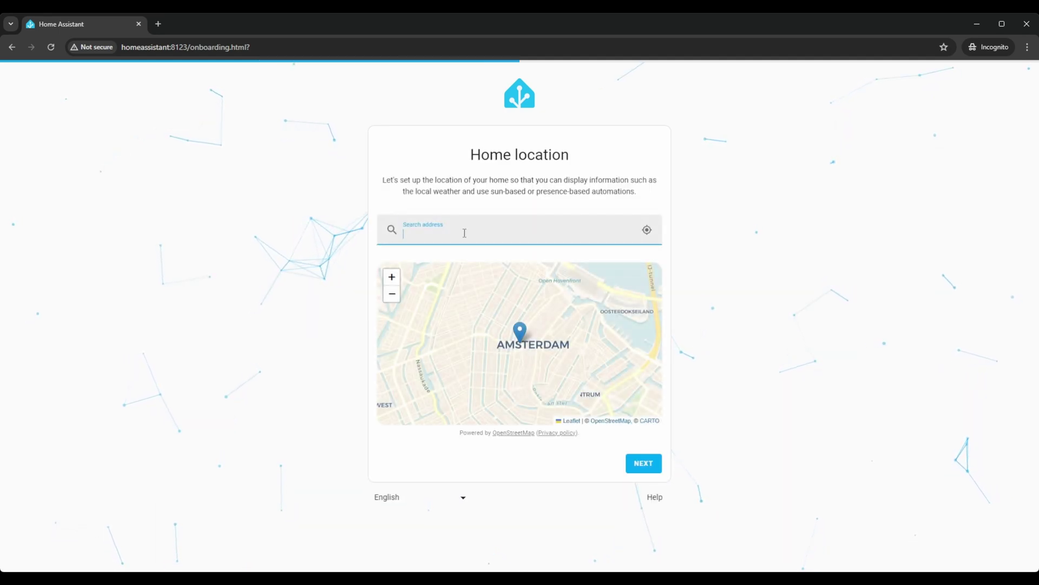
Set Seattle as the home location, pass the analytics step, and finish onboarding.
{"action": "type", "text": "seattle"}
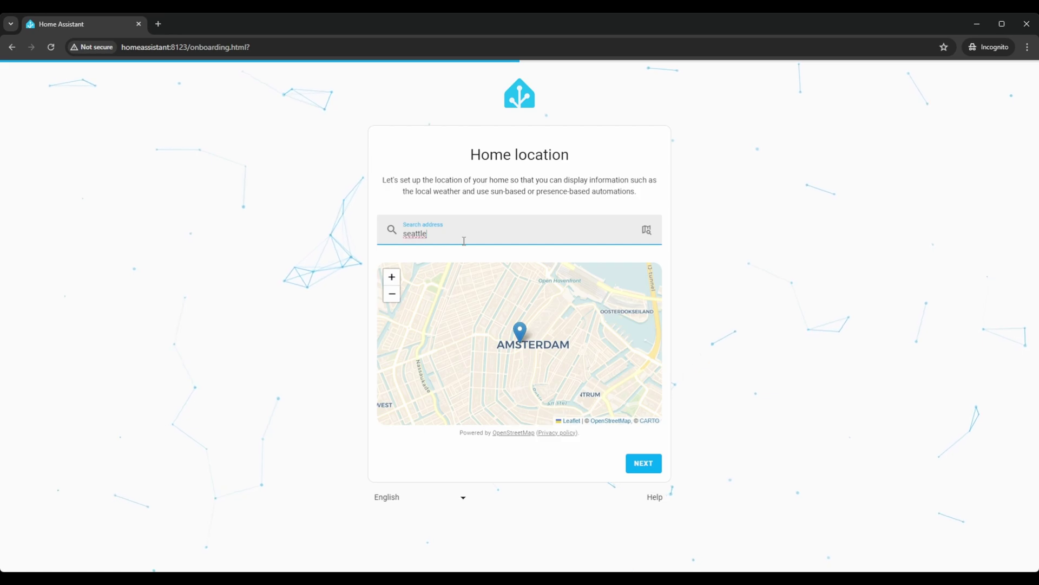
{"action": "left_click", "coordinate": [646, 229]}
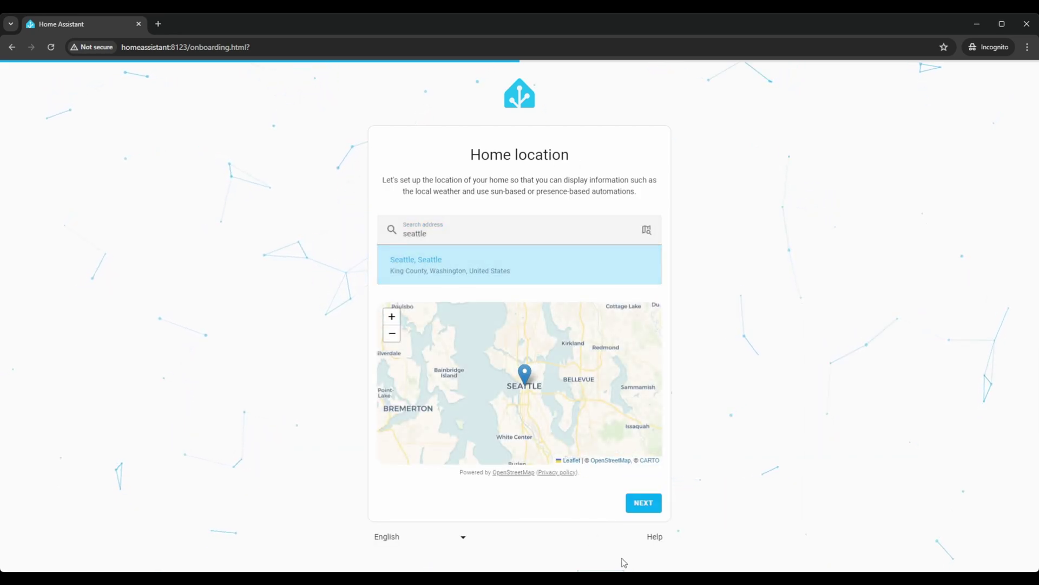
{"action": "left_click", "coordinate": [641, 503]}
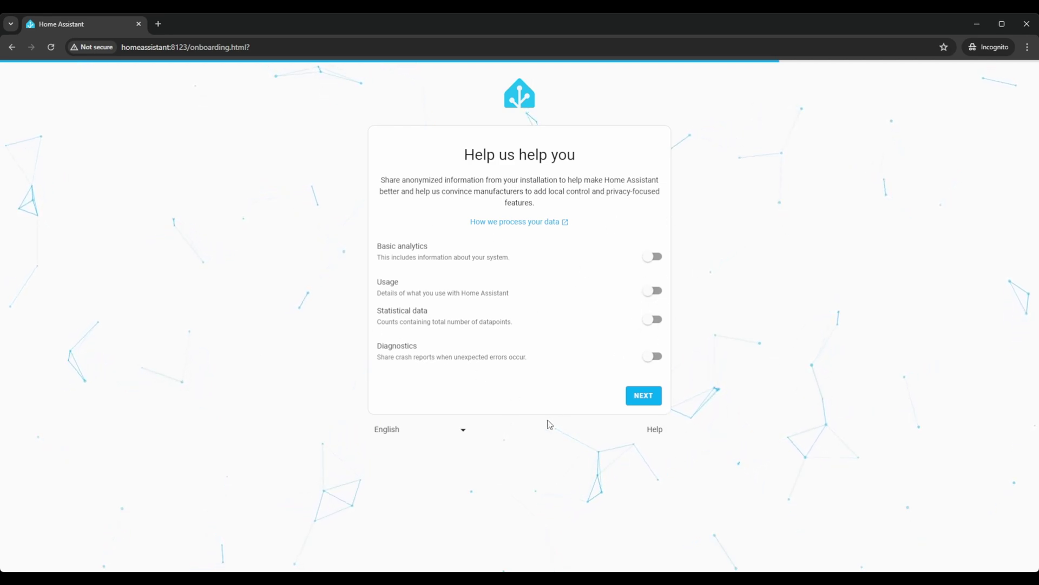
{"action": "left_click", "coordinate": [644, 395]}
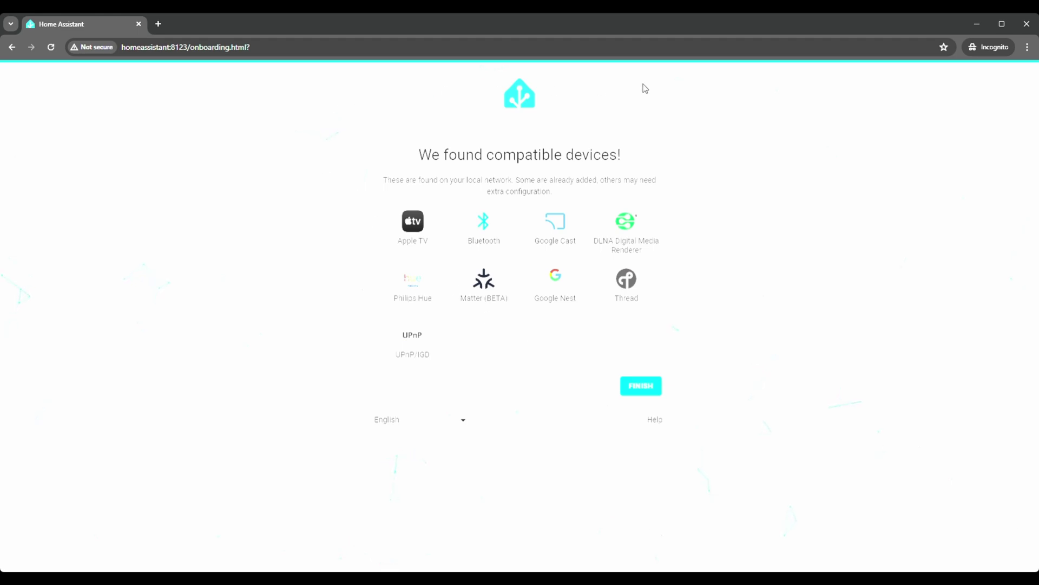
{"action": "left_click", "coordinate": [642, 387]}
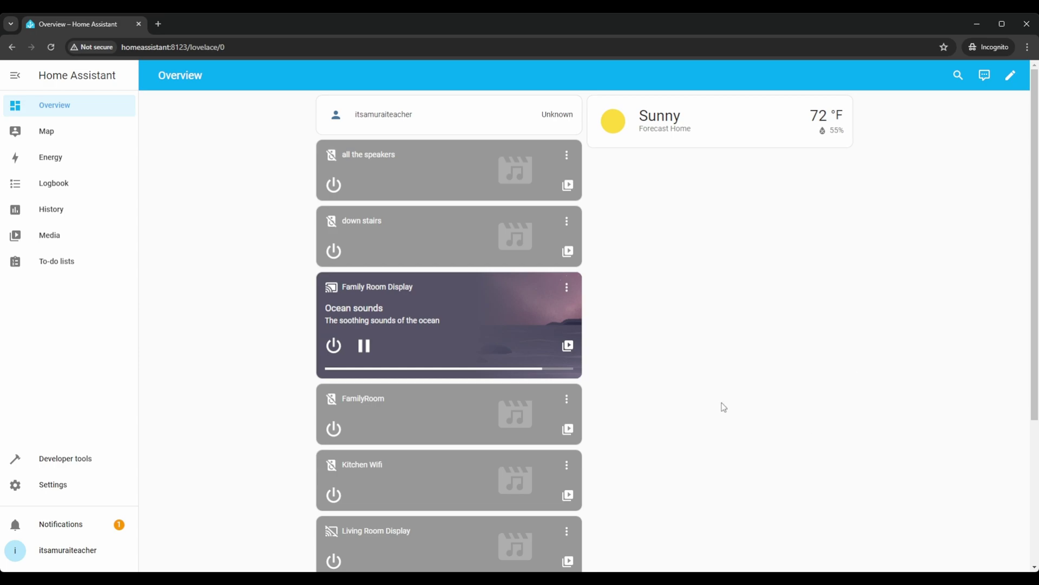
{"action": "scroll", "coordinate": [723, 407], "scroll_direction": "down", "scroll_amount": 4}
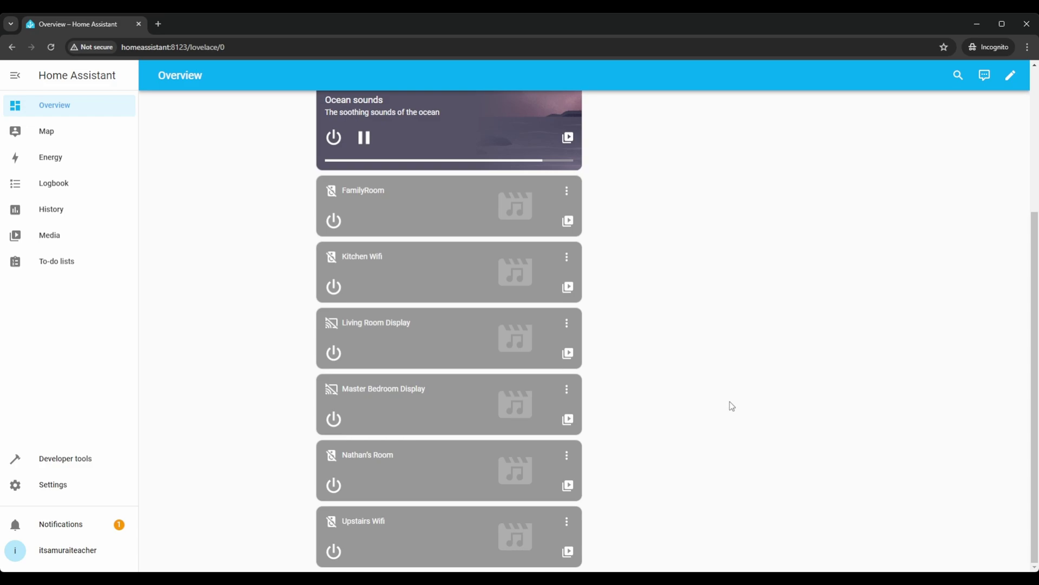
{"action": "scroll", "coordinate": [732, 406], "scroll_direction": "up", "scroll_amount": 4}
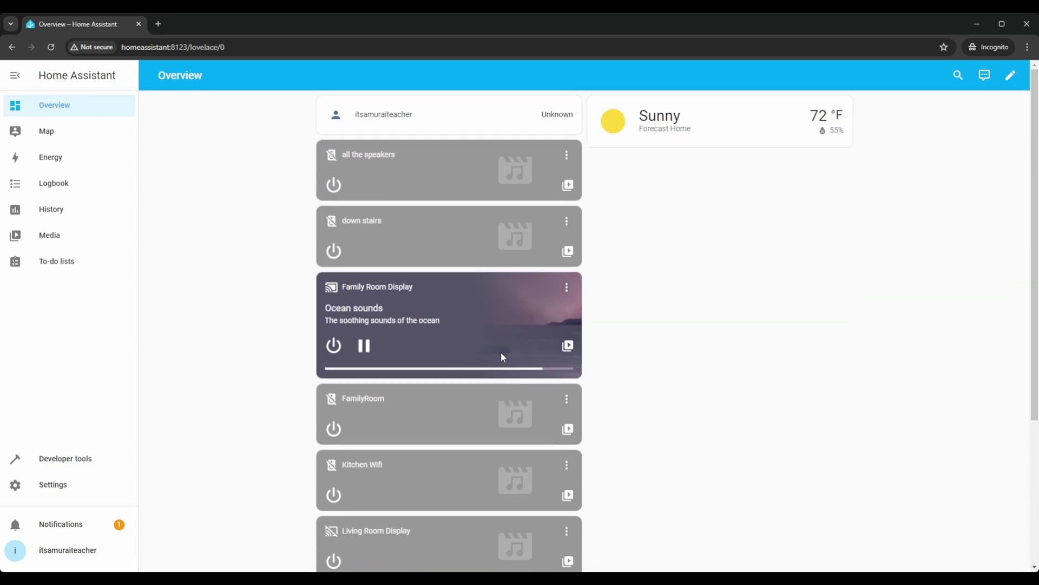
{"action": "scroll", "coordinate": [672, 406], "scroll_direction": "down", "scroll_amount": 4}
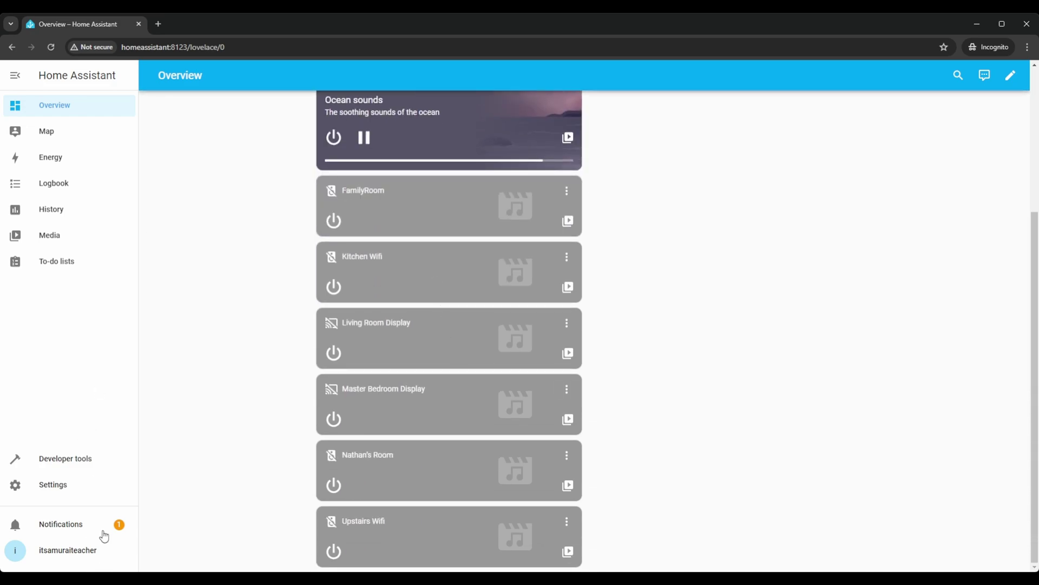
{"action": "scroll", "coordinate": [76, 239], "scroll_direction": "up", "scroll_amount": 4}
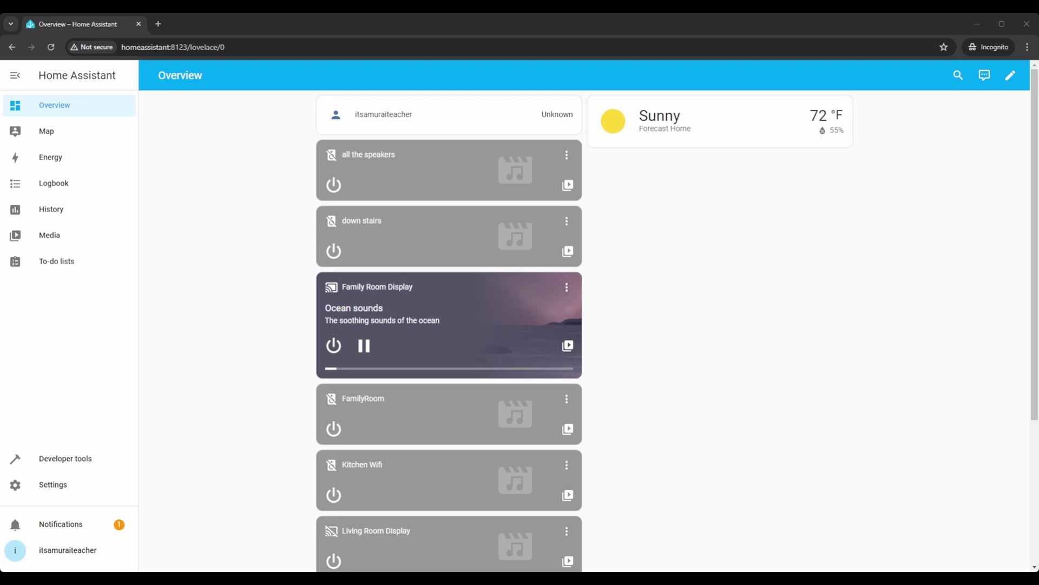
{"action": "left_click", "coordinate": [67, 108]}
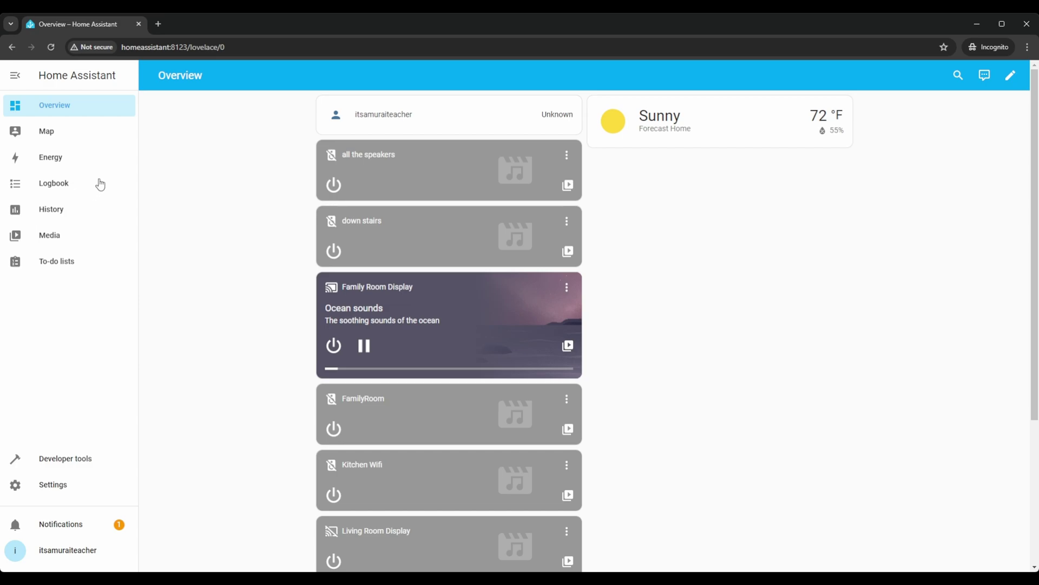
View the Seattle map, then go to the Energy setup wizard.
{"action": "left_click", "coordinate": [54, 135]}
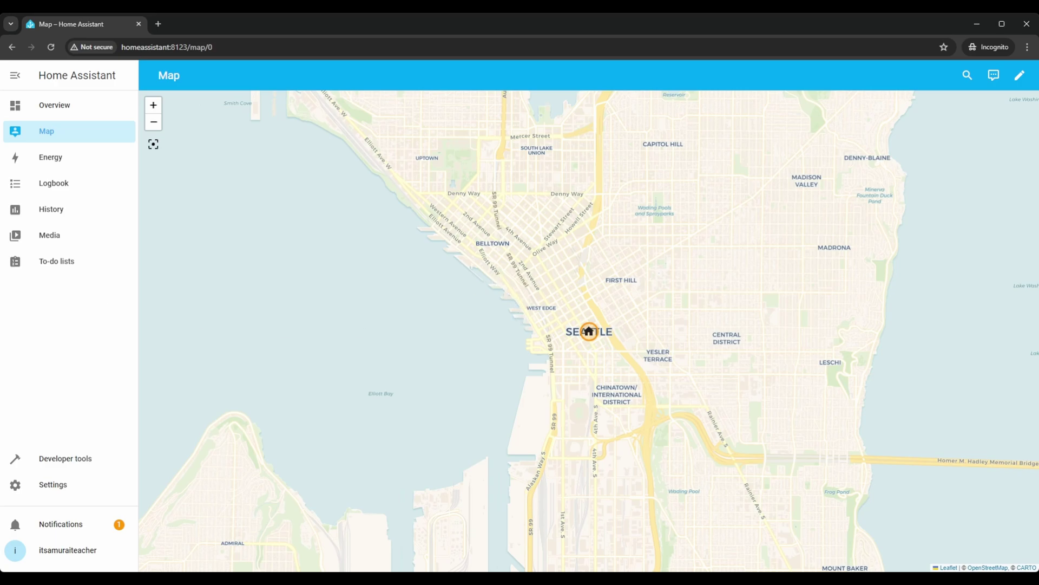
{"action": "left_click", "coordinate": [52, 163]}
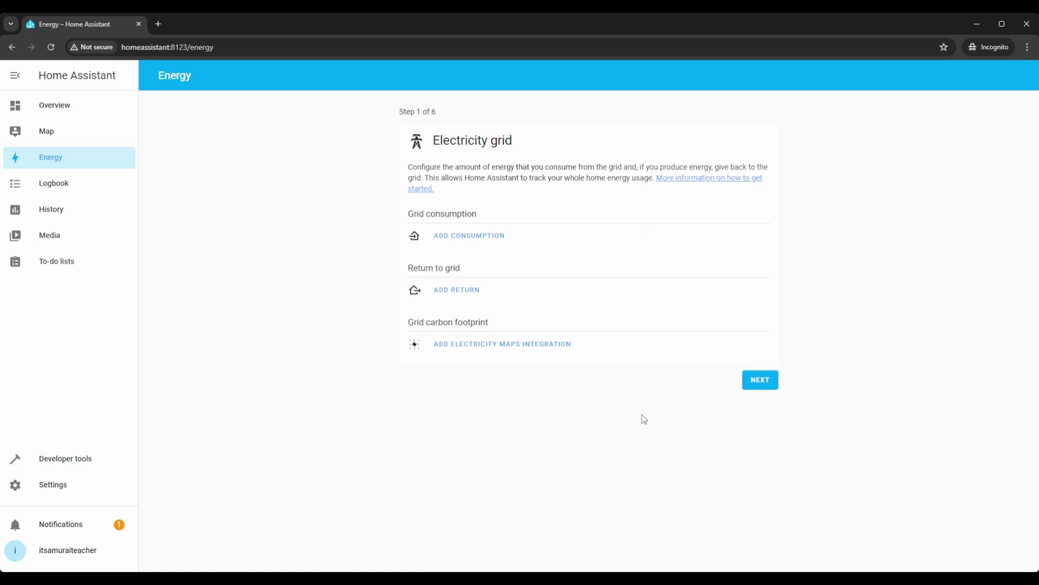
Check the Logbook's recent events, then switch to the History page.
{"action": "left_click", "coordinate": [53, 187]}
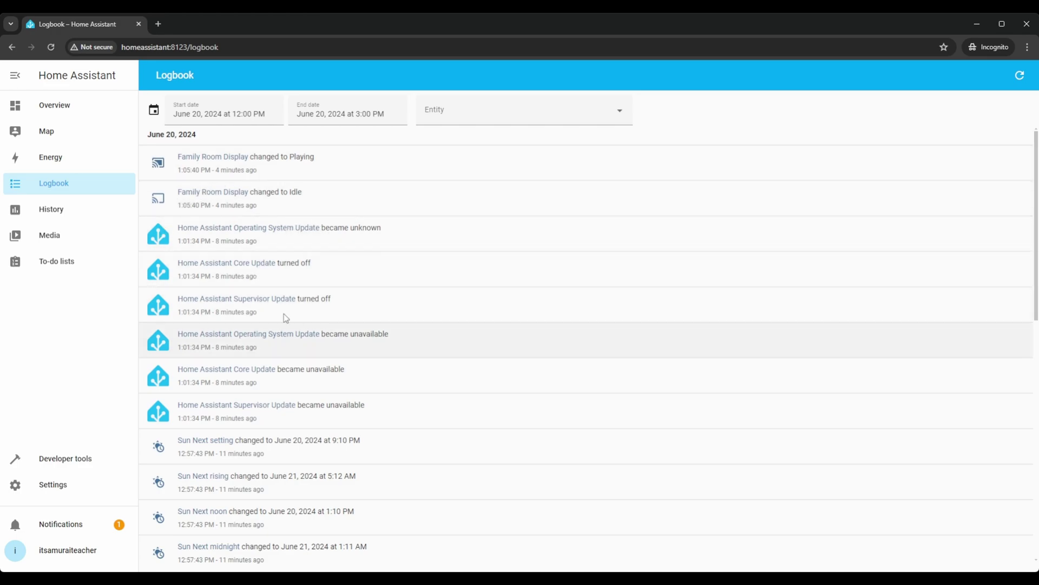
{"action": "left_click", "coordinate": [56, 221]}
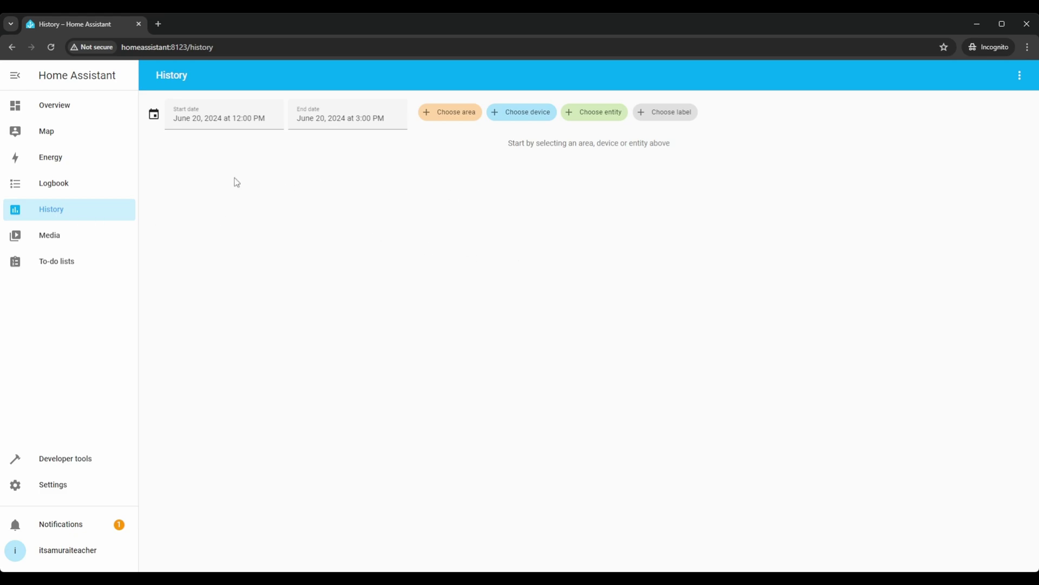
Step through Energy, History, Media and To-do lists, ending on Developer tools.
{"action": "left_click", "coordinate": [38, 161]}
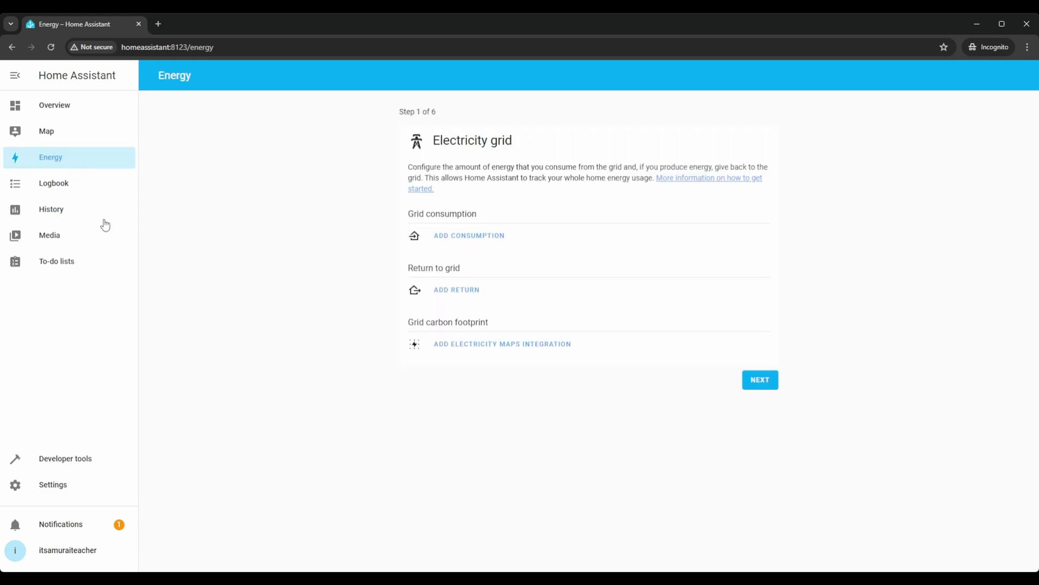
{"action": "left_click", "coordinate": [57, 212]}
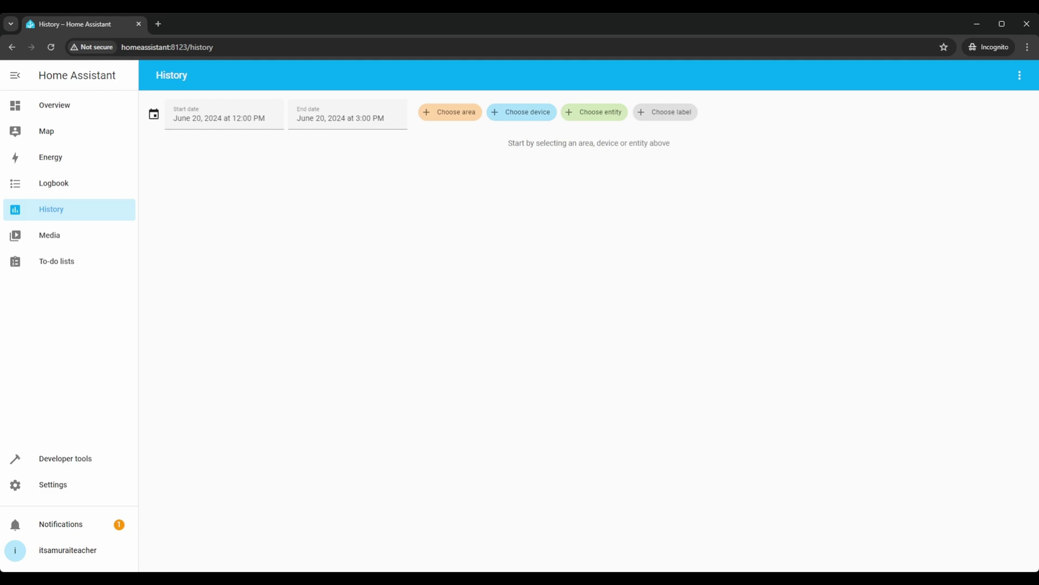
{"action": "left_click", "coordinate": [62, 241]}
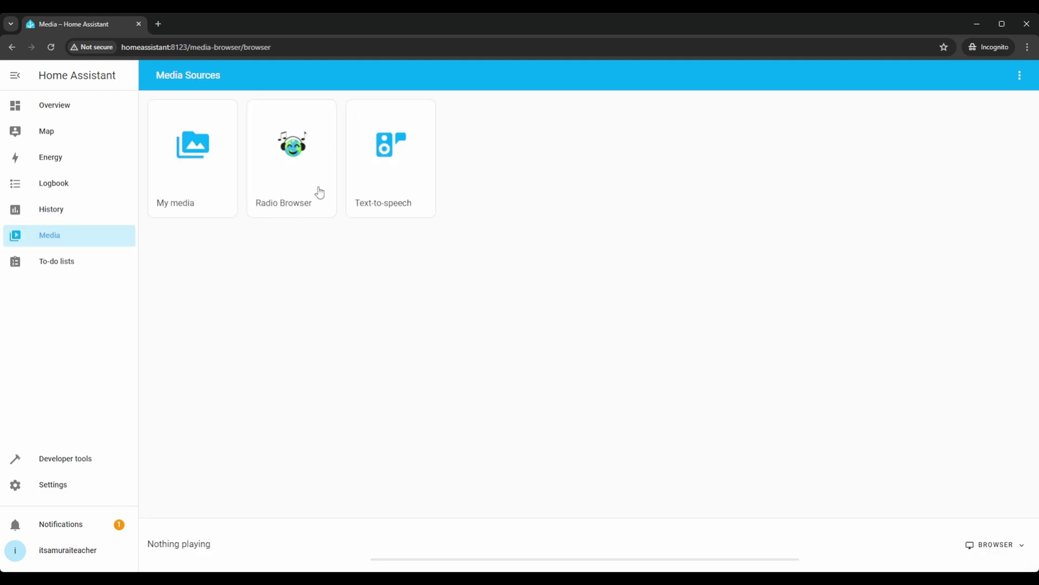
{"action": "left_click", "coordinate": [79, 265]}
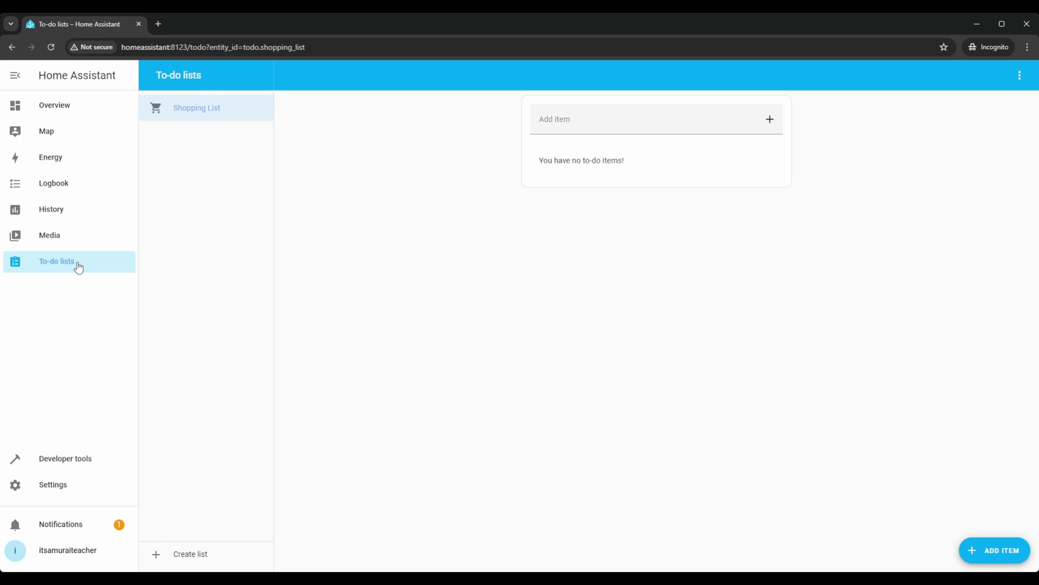
{"action": "left_click", "coordinate": [77, 461]}
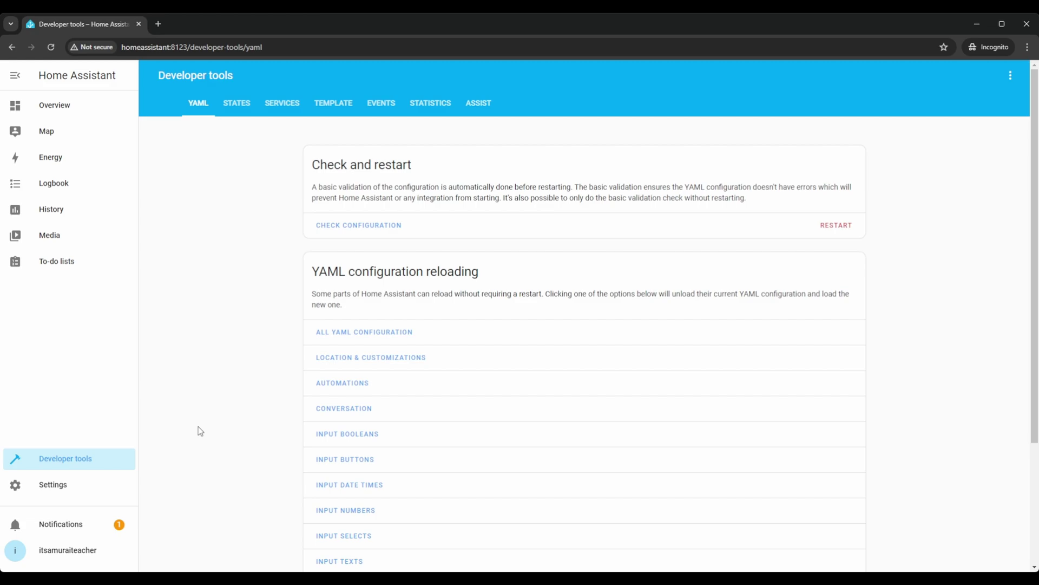
Browse the entity states table, then switch to Services with Automation: Reload selected.
{"action": "left_click", "coordinate": [235, 107]}
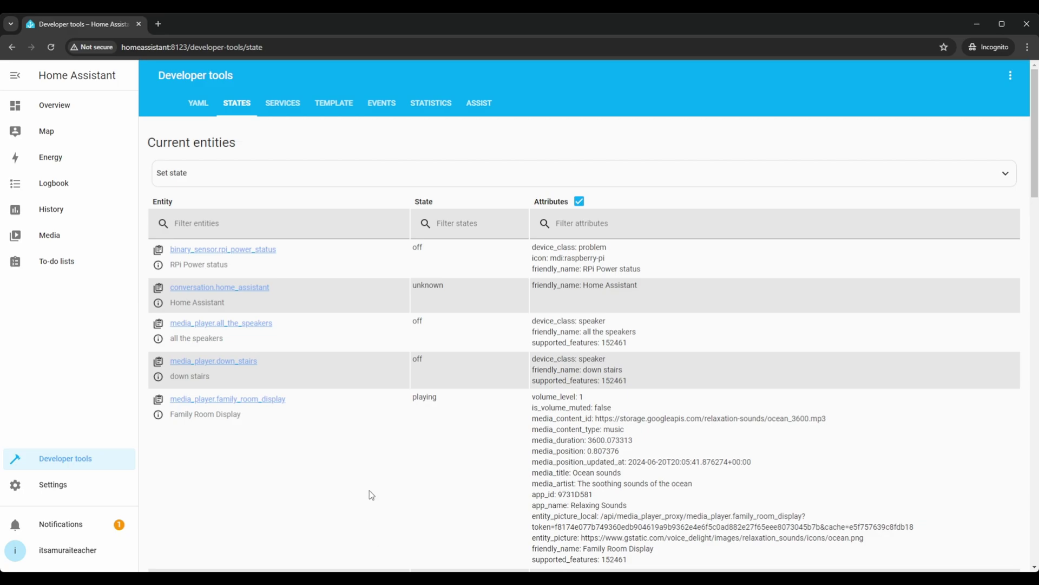
{"action": "scroll", "coordinate": [516, 411], "scroll_direction": "down", "scroll_amount": 3}
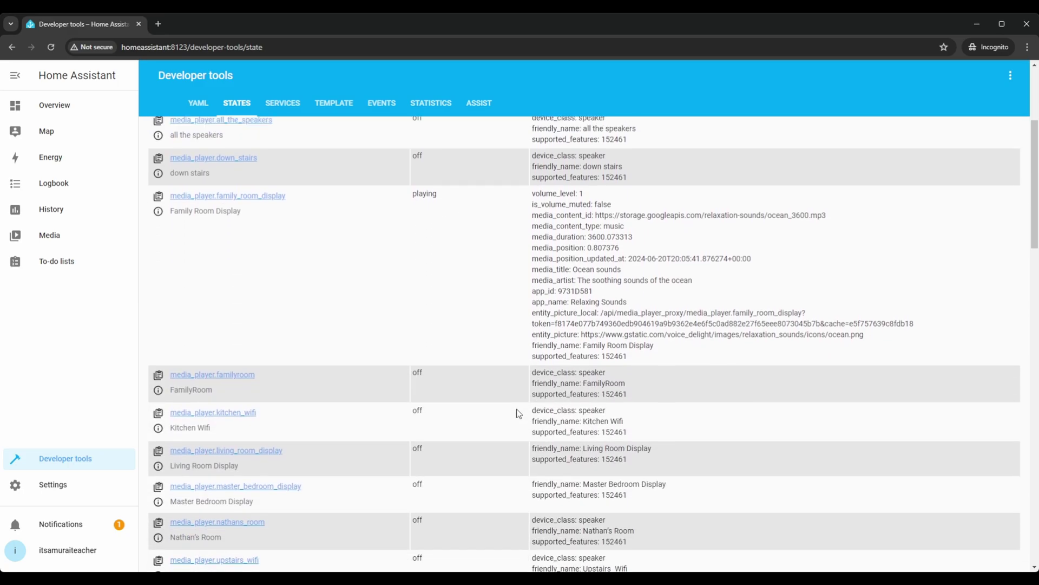
{"action": "scroll", "coordinate": [516, 413], "scroll_direction": "up", "scroll_amount": 4}
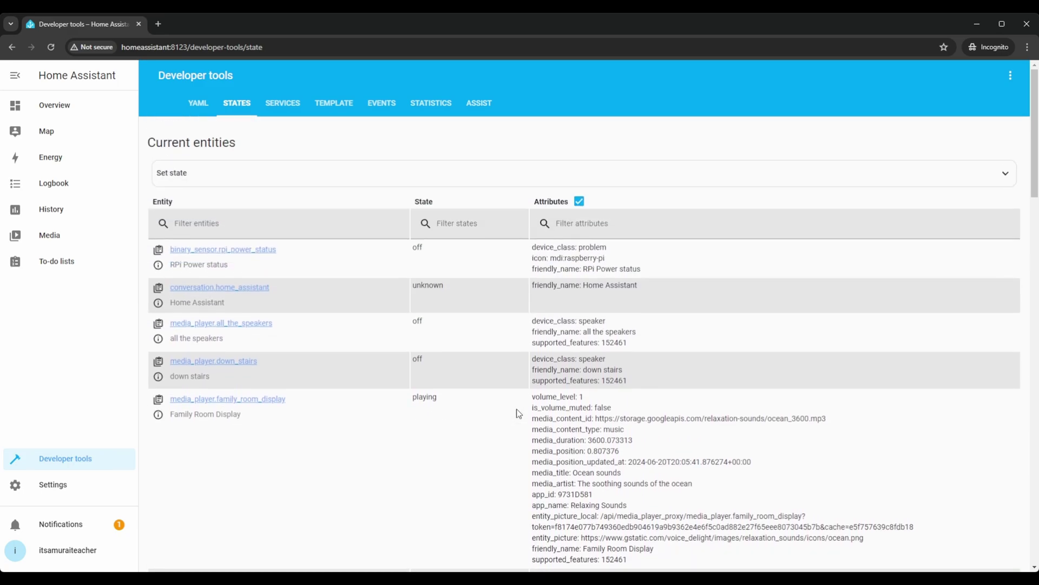
{"action": "left_click", "coordinate": [287, 104]}
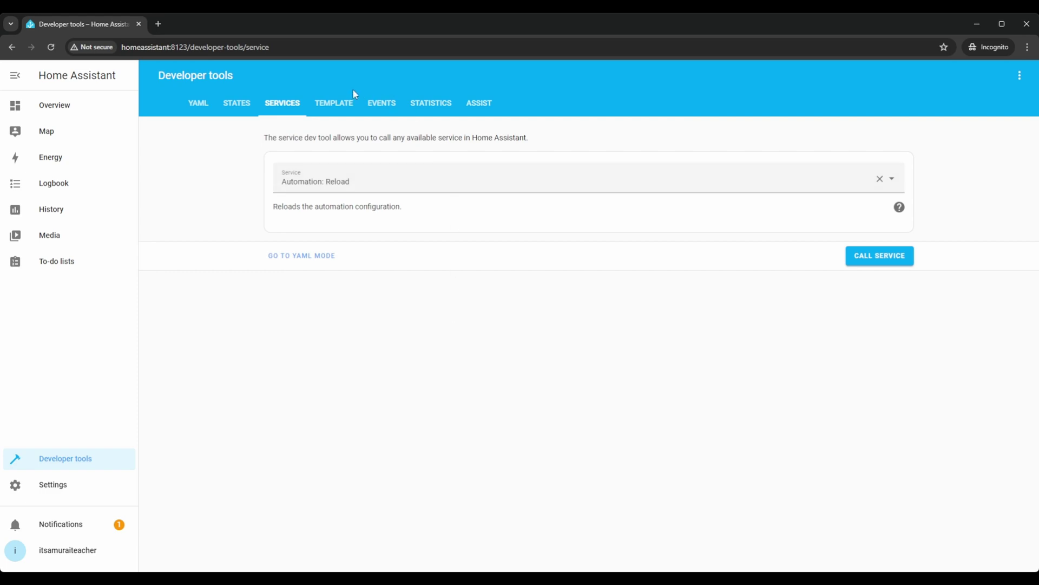
Show the Template editor with its rendered demo template output.
{"action": "left_click", "coordinate": [341, 103]}
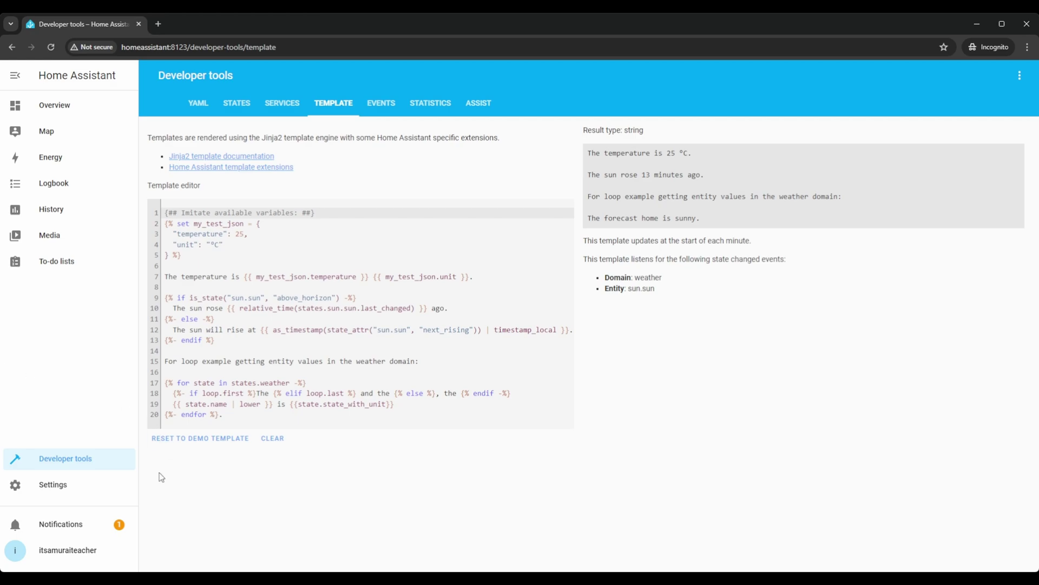
Go to the Settings dashboard listing Devices & services, Automations & scenes and Add-ons.
{"action": "left_click", "coordinate": [52, 486]}
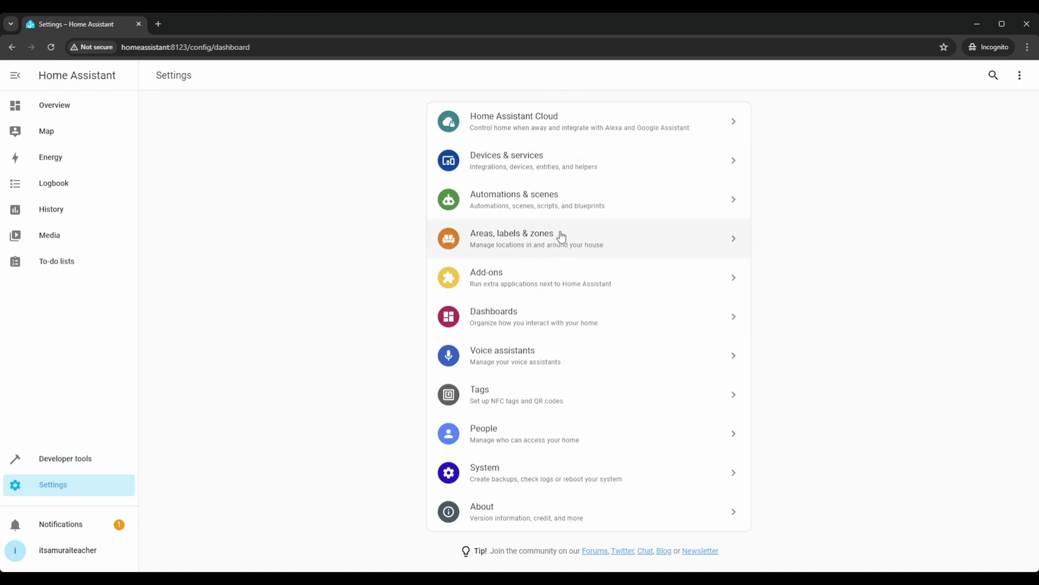
Open Devices & services to see discovered Apple TV, Philips Hue, Google Nest and UPnP.
{"action": "left_click", "coordinate": [539, 160]}
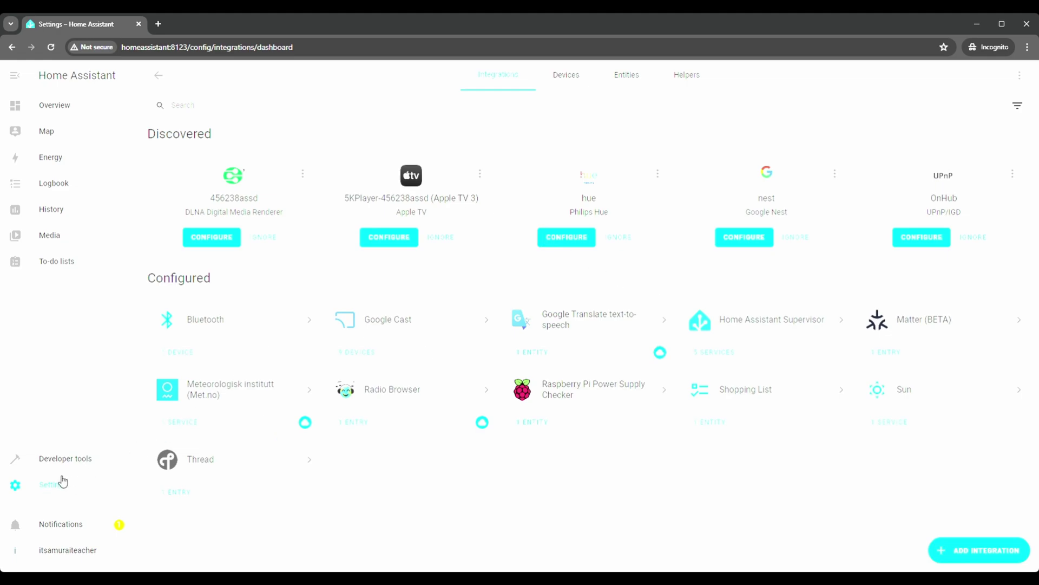
Go back from the Integrations page to the Settings dashboard.
{"action": "left_click", "coordinate": [63, 482]}
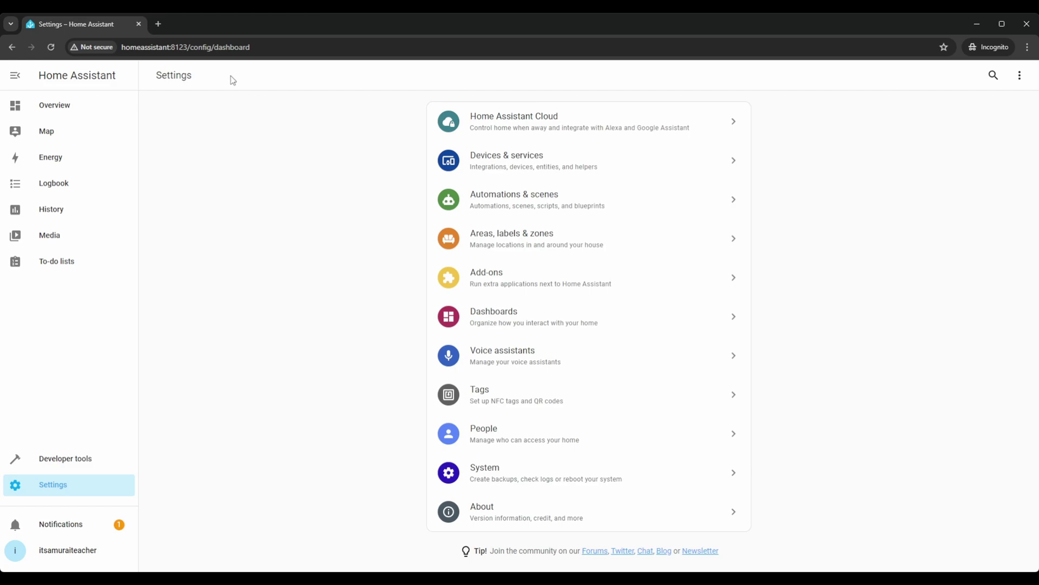
Highlight 'homeassistant:8123' in the browser's address bar.
{"action": "left_click_drag", "start_coordinate": [188, 47], "coordinate": [88, 47]}
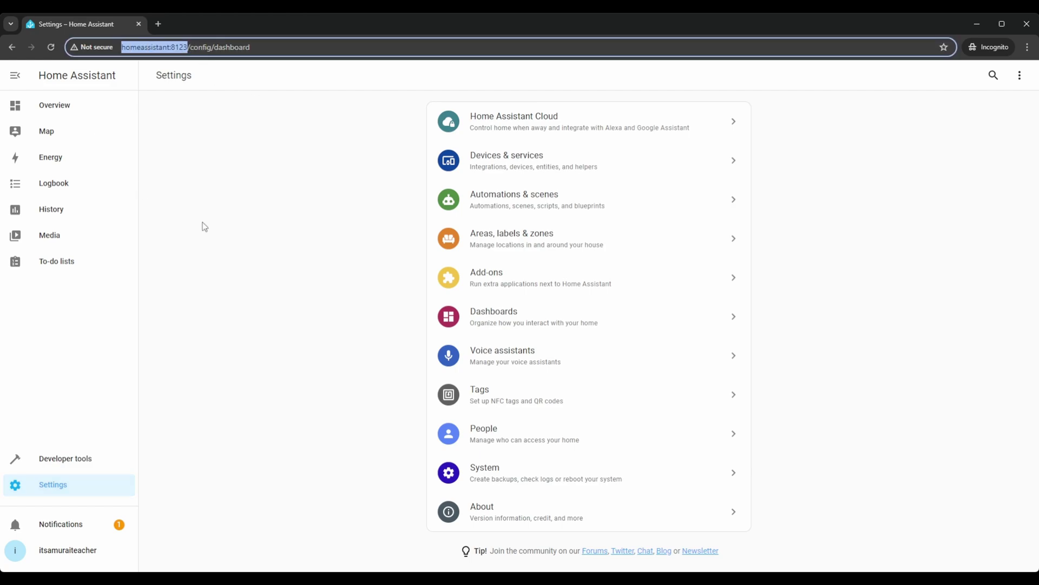